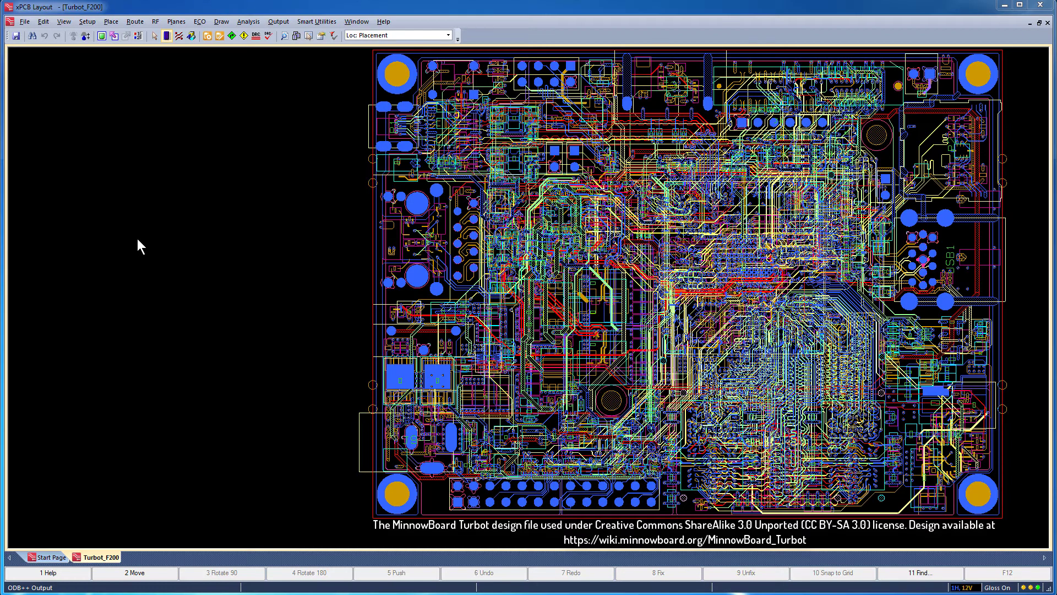
Step: Export the Turbot_F200 design from xPCB Layout as ODB++ data
click(278, 21)
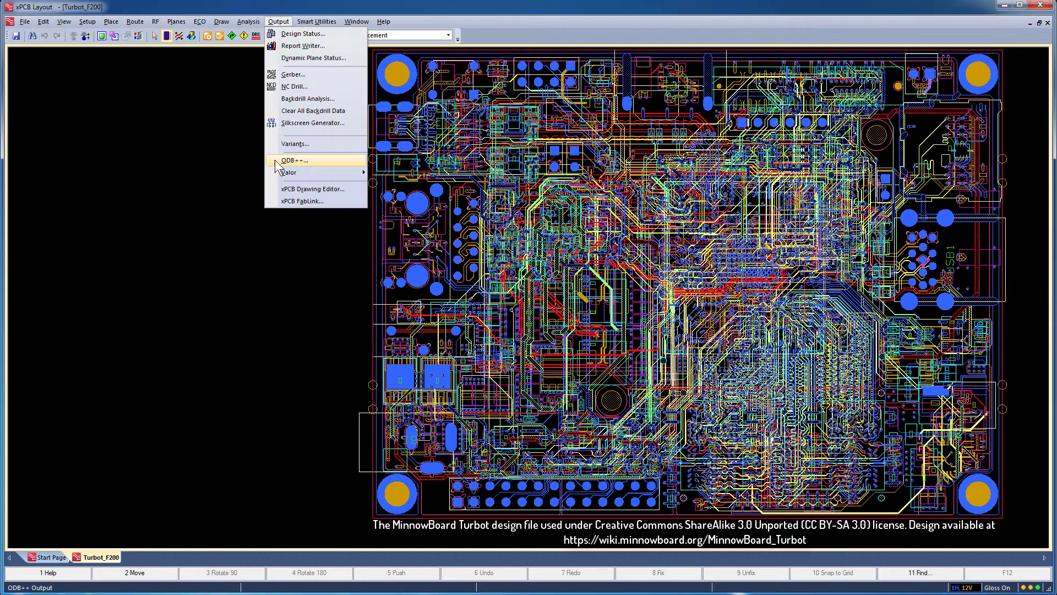
click(297, 165)
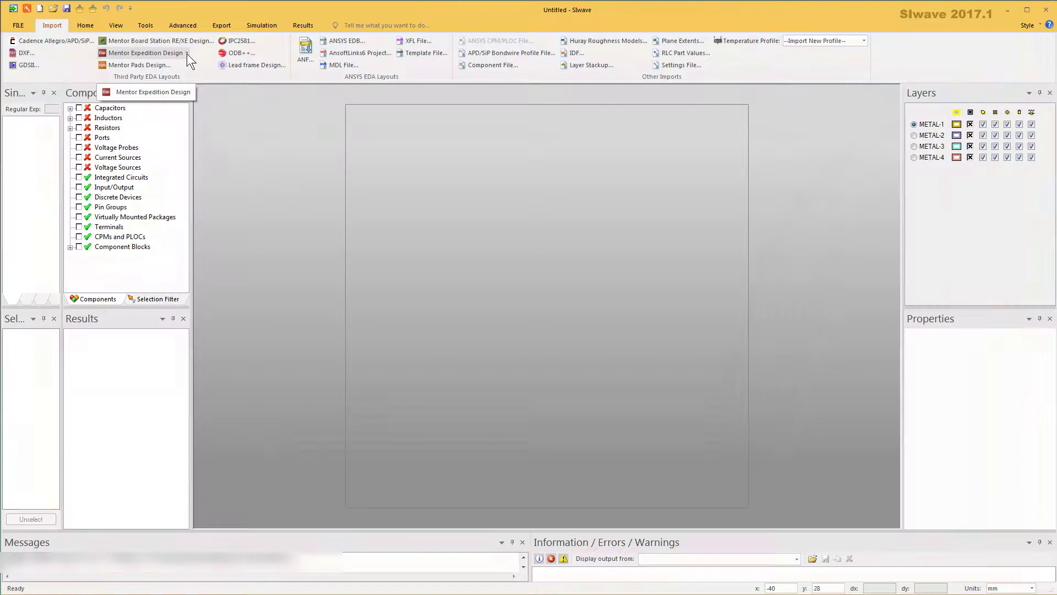
Step: Import the turbot_f200_x200_odb ODB++ folder into SIwave with all 652 nets
click(187, 53)
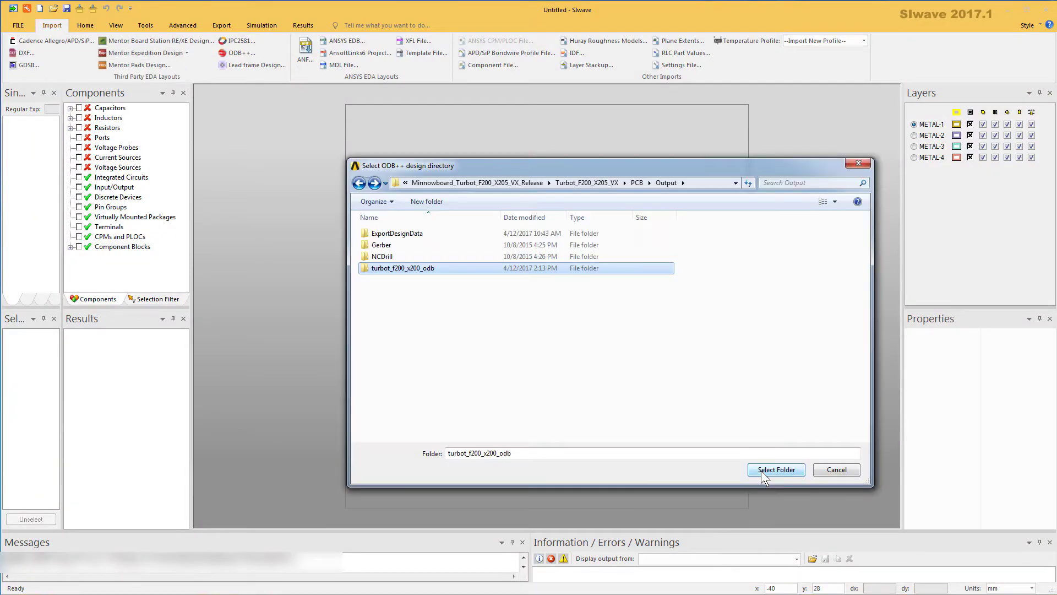
click(761, 472)
click(589, 337)
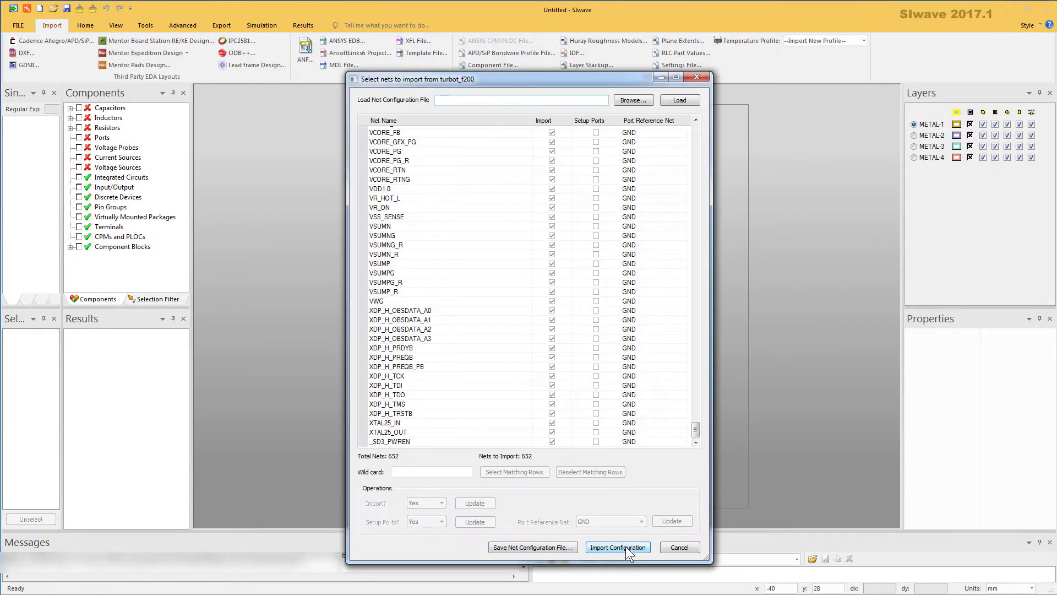
click(625, 546)
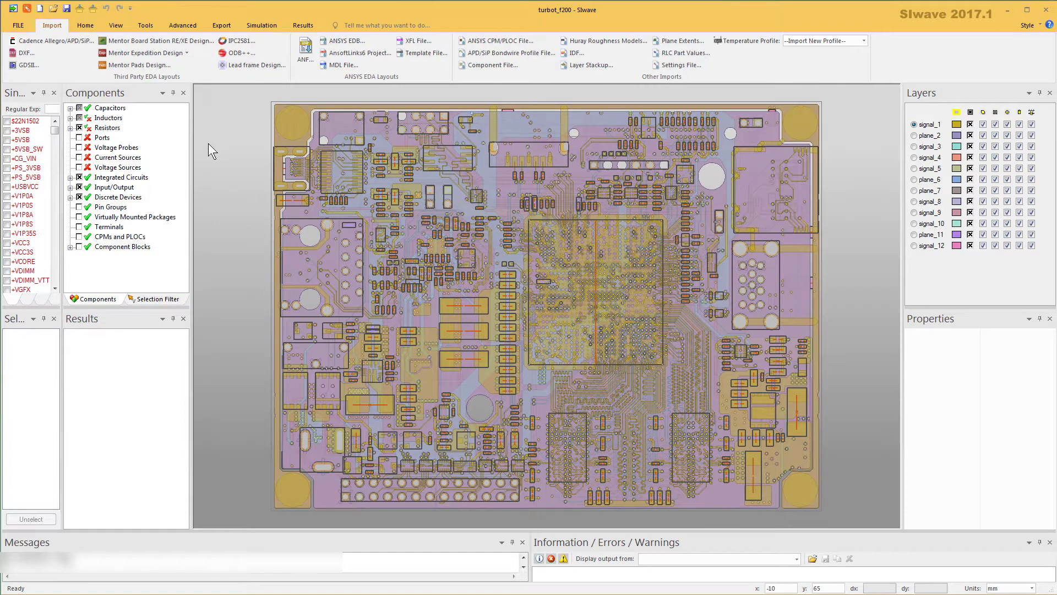
Step: Show the imported board's Layer Stackup Editor from the Home tab
click(92, 29)
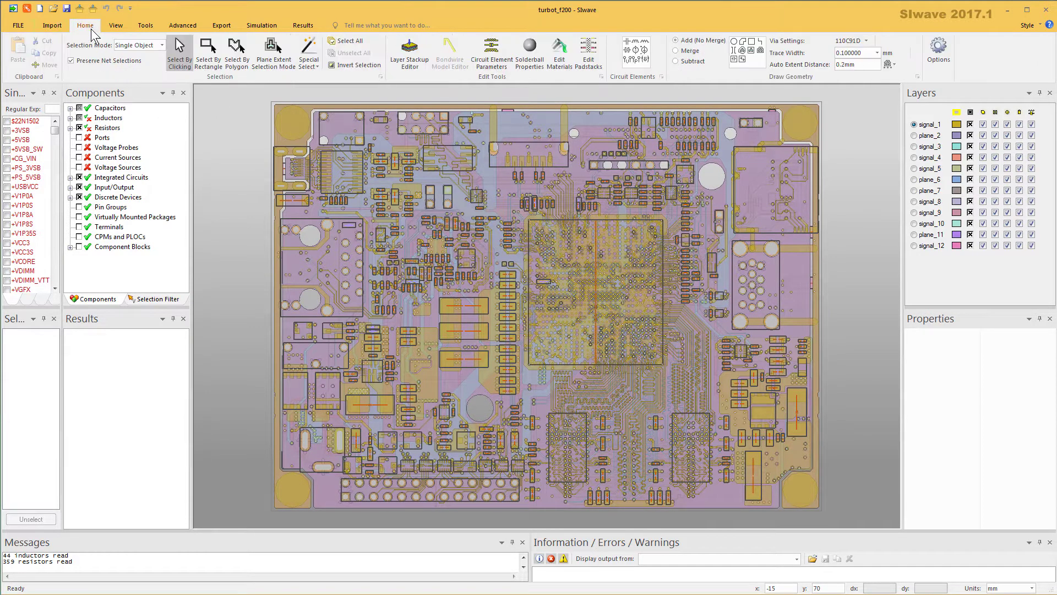
click(410, 62)
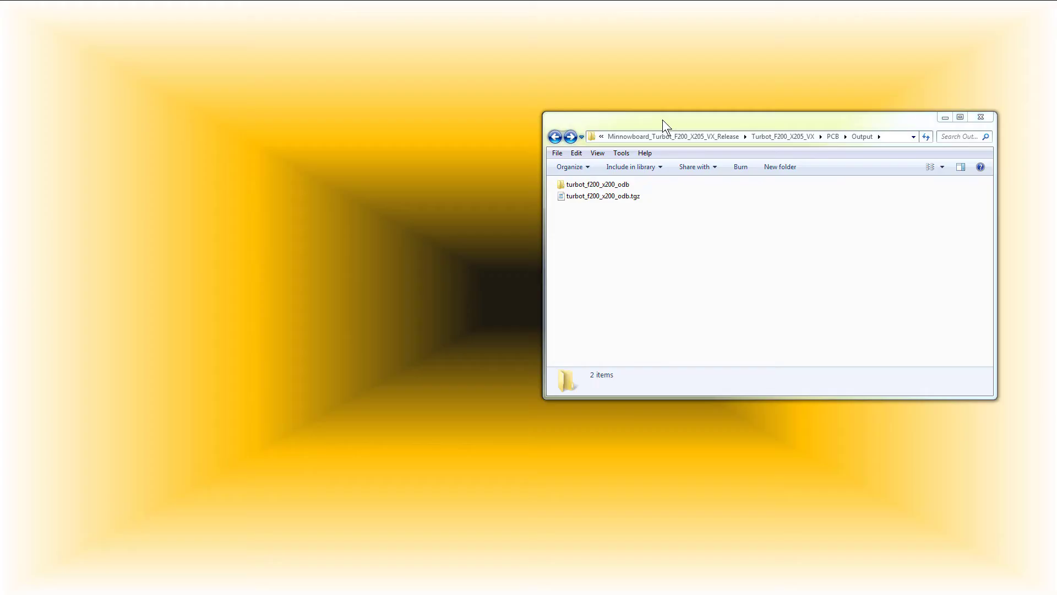
Step: Browse turbot_f200_x200_odb > steps > turbot_f200 > layers > signal_1 and select attrlist
drag(662, 120, 170, 120)
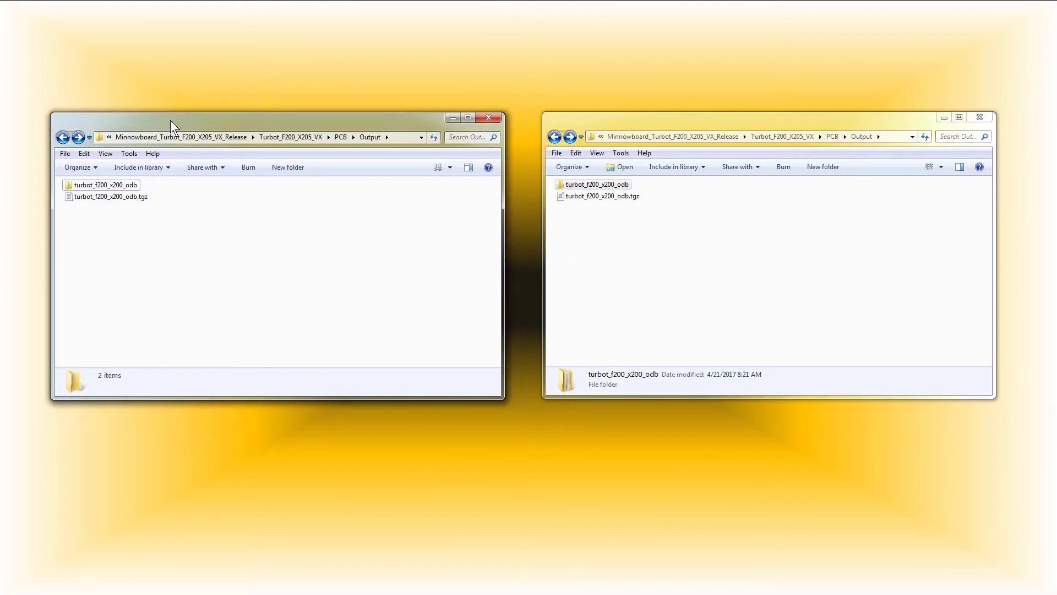
double_click(124, 186)
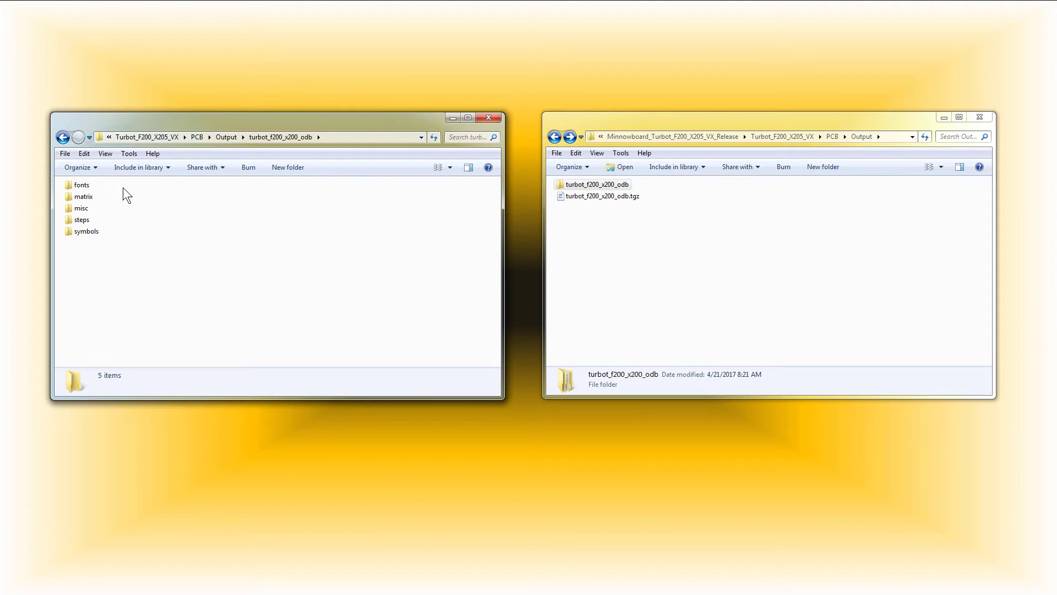
double_click(87, 219)
double_click(92, 185)
double_click(87, 211)
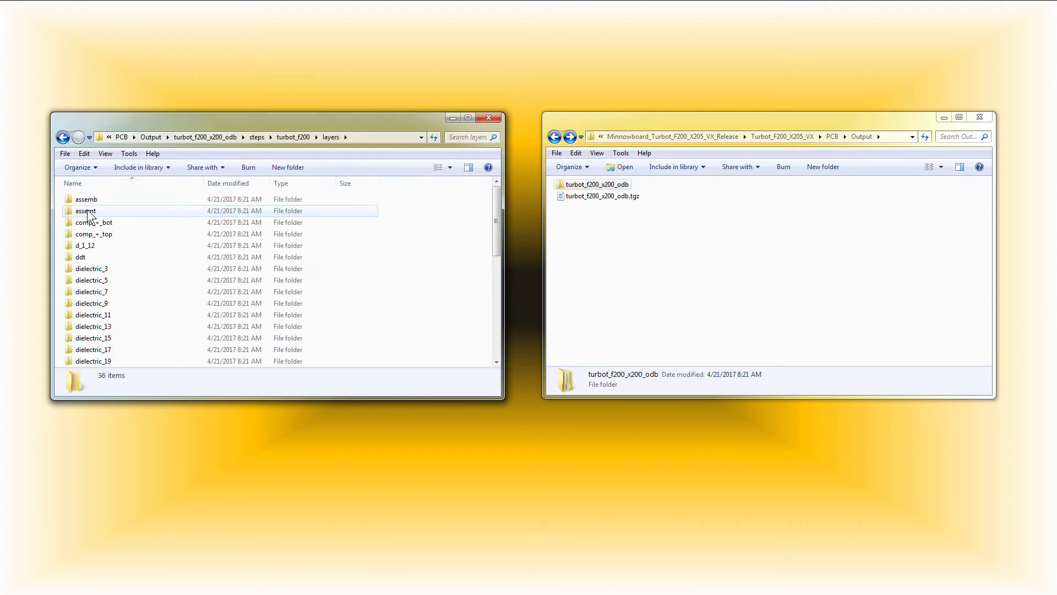
drag(498, 204, 494, 283)
double_click(111, 256)
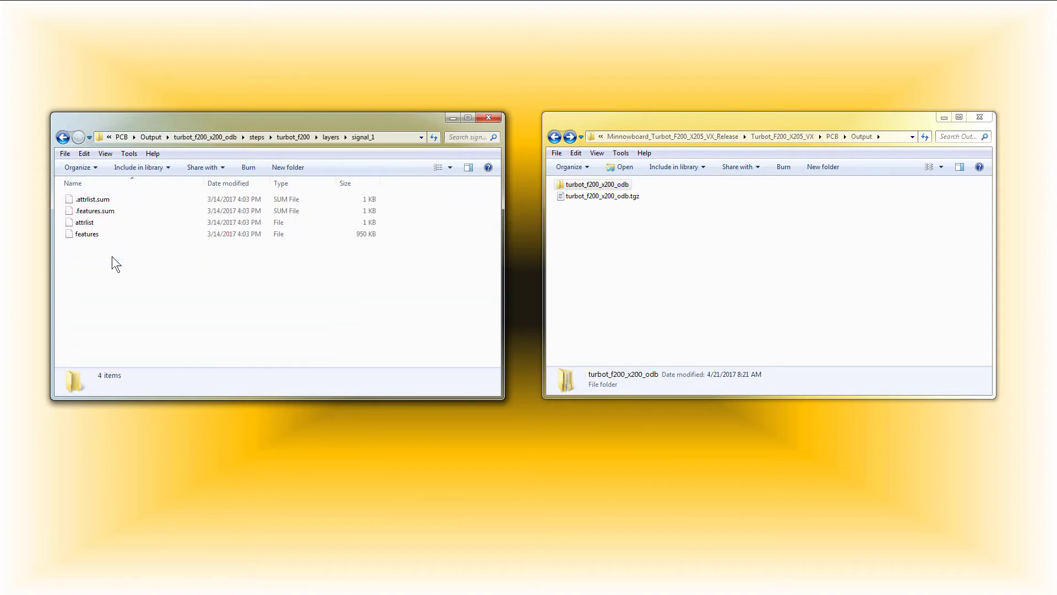
click(101, 224)
Step: Open the attrlist file and the ODB++ matrix file as text in Notepad++
right_click(100, 224)
click(149, 268)
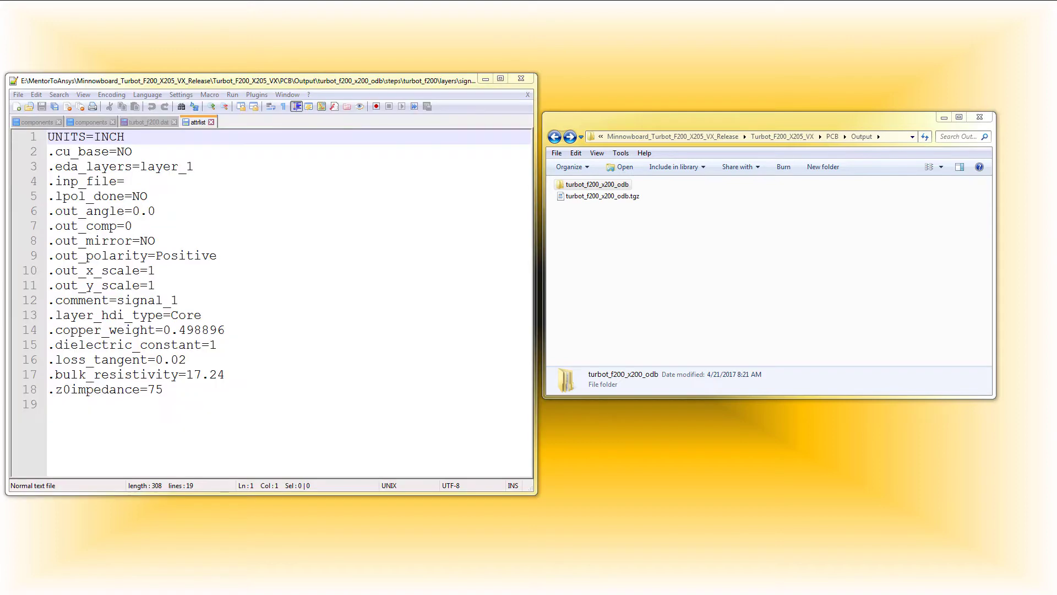
double_click(623, 184)
double_click(586, 194)
right_click(595, 211)
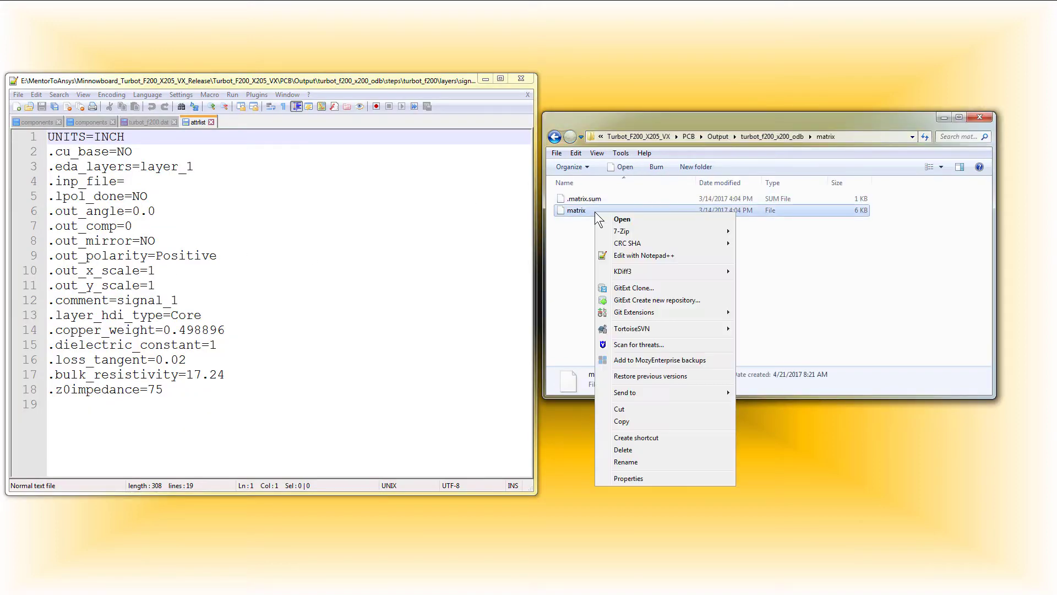
click(619, 255)
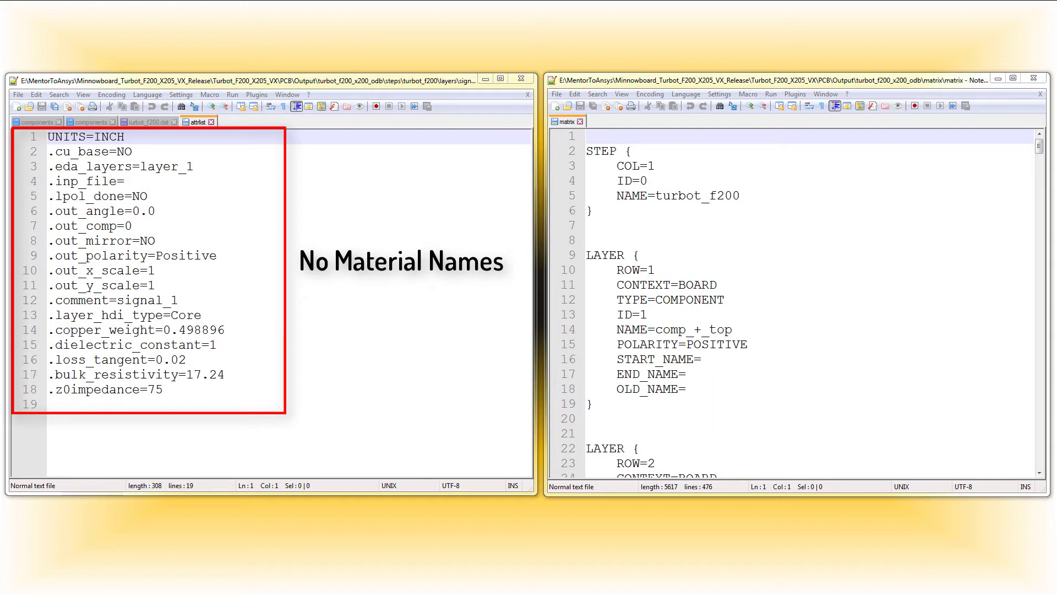
Step: Search the matrix file for 'Signal' to find the signal_1 SIGNAL layer entry
double_click(602, 151)
key(ctrl+f)
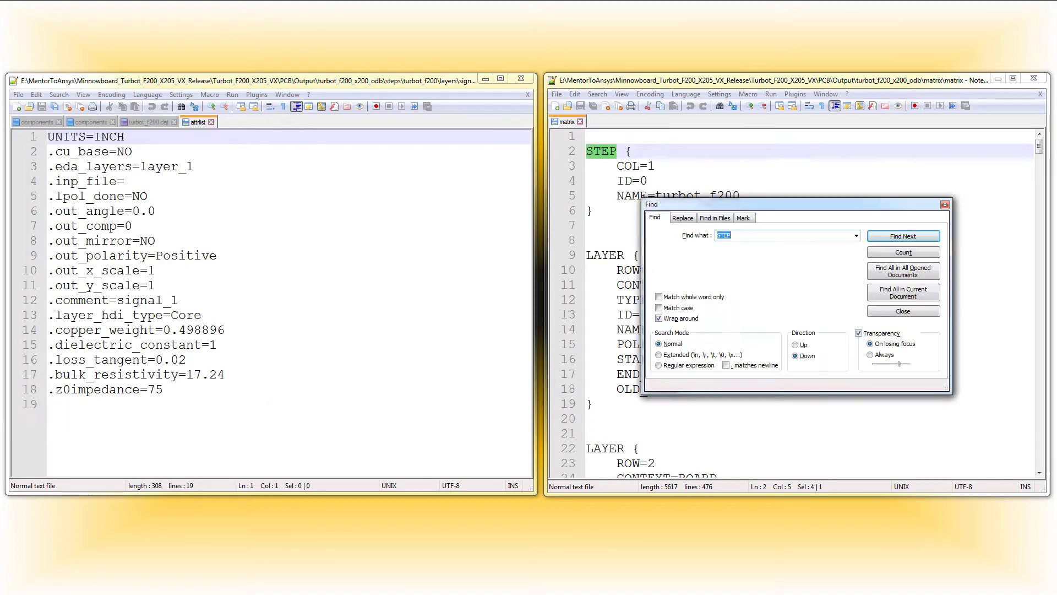
text(Signal)
key(Return)
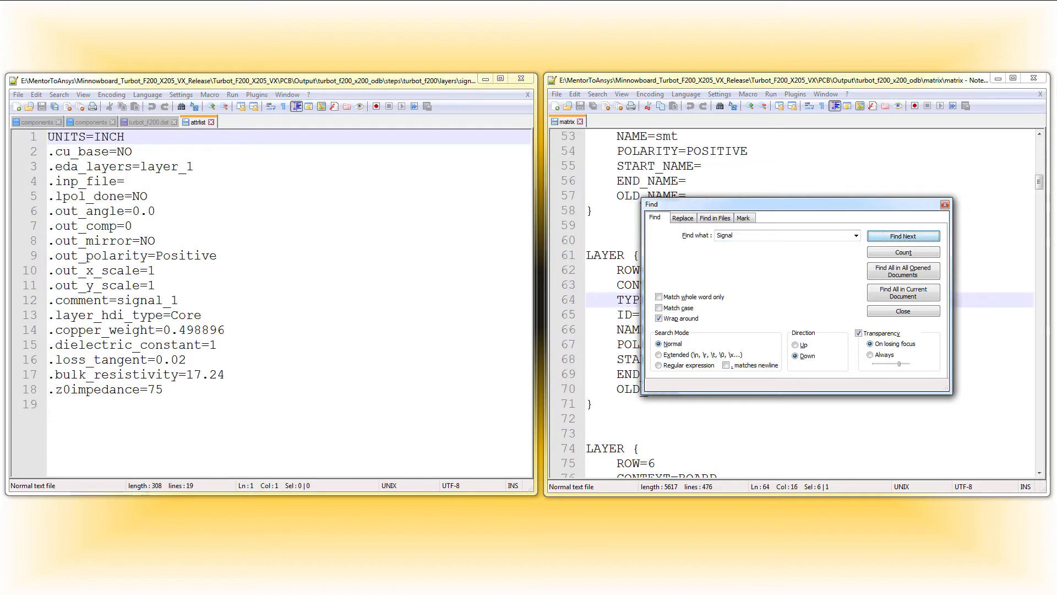
key(Escape)
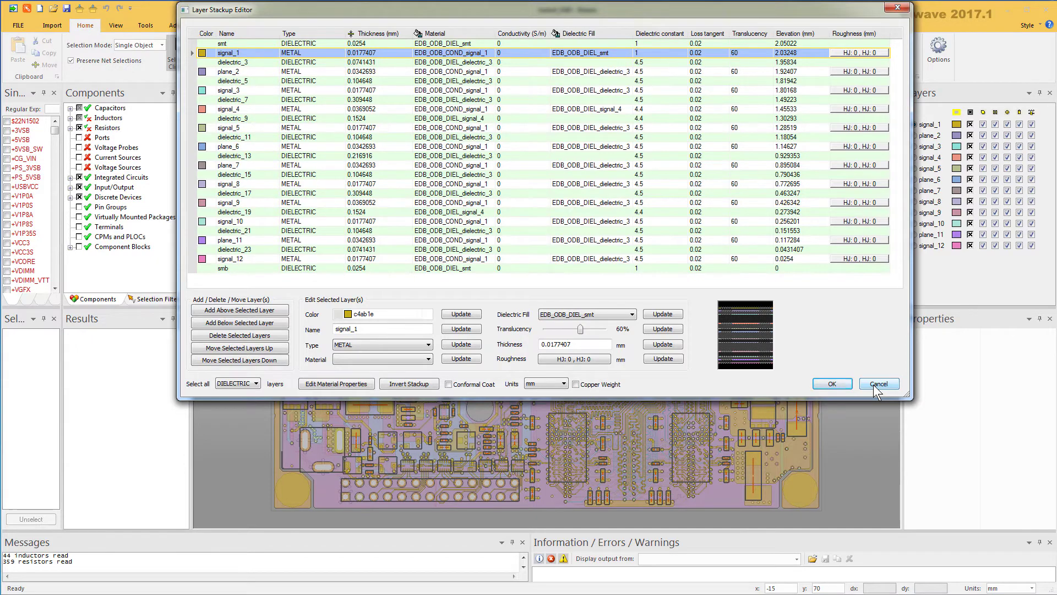
Step: Cancel the Layer Stackup Editor, leaving the stackup unchanged
click(877, 385)
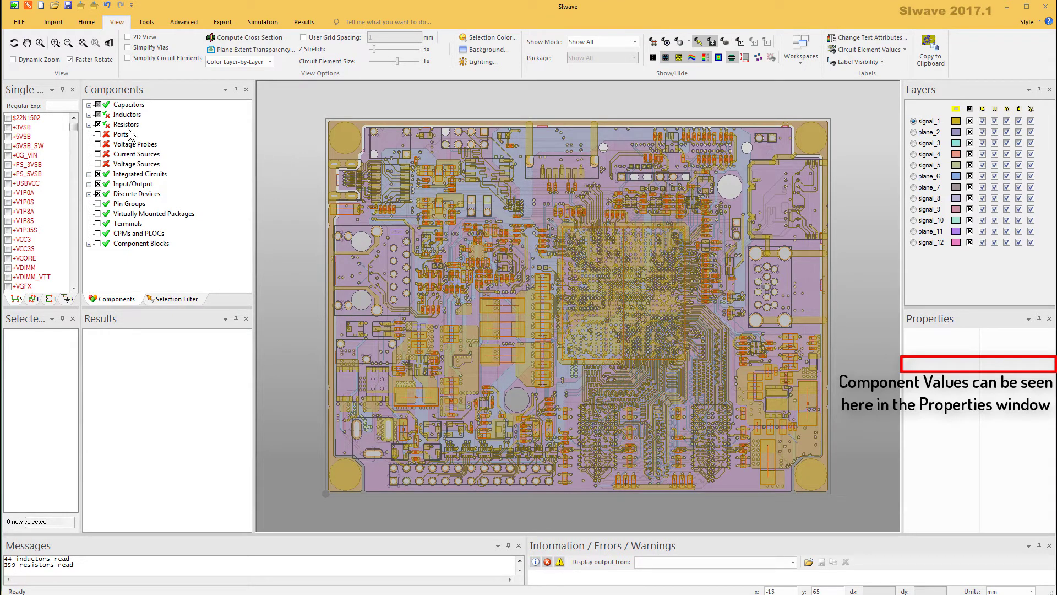
Step: Check resistors R18 and R139 in the Components tree, both reading 50 Ohms
click(89, 125)
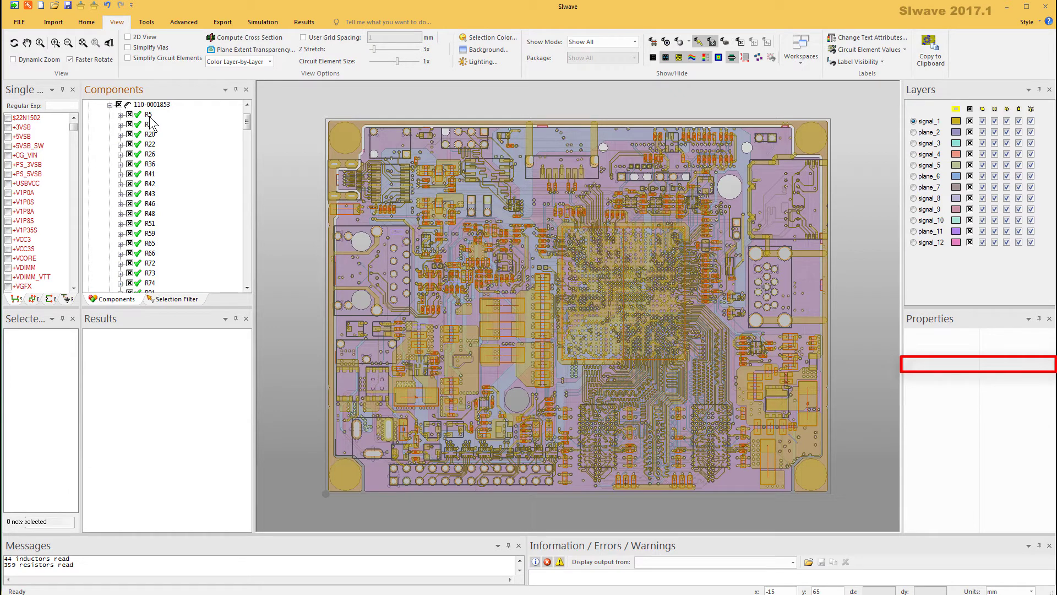
click(150, 124)
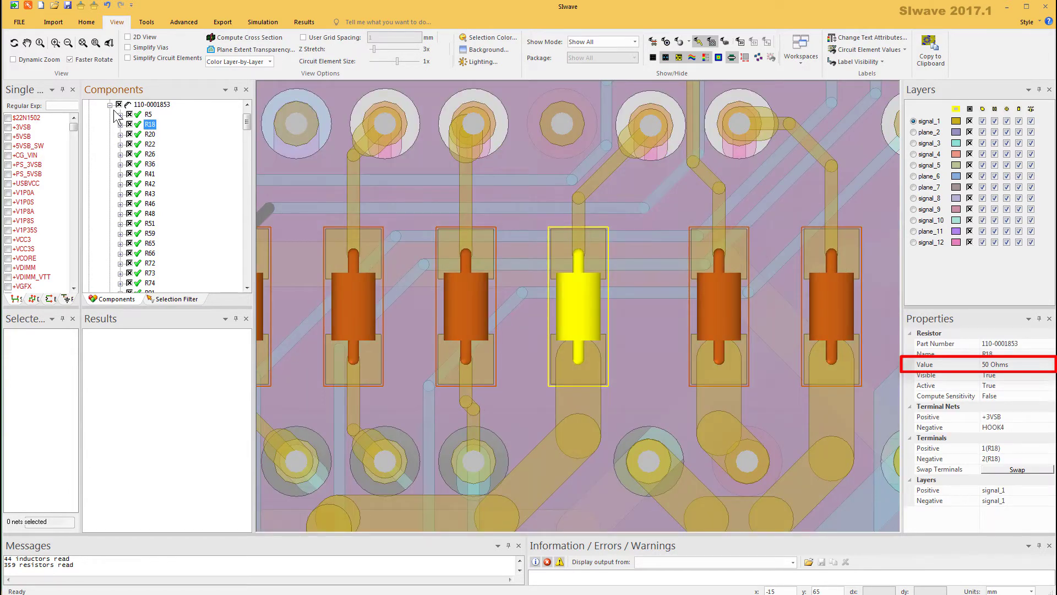
click(110, 105)
click(109, 223)
click(147, 233)
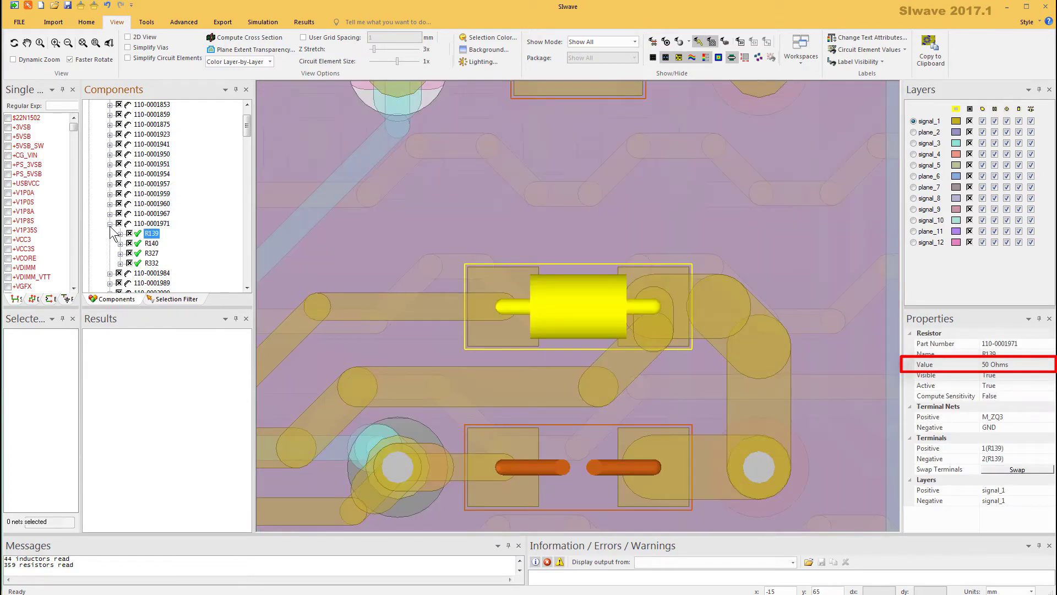
click(110, 224)
Step: Check R807 (619 Ohms), R816 (464000 Ohms) and R93 (50 Ohms)
drag(247, 124, 245, 269)
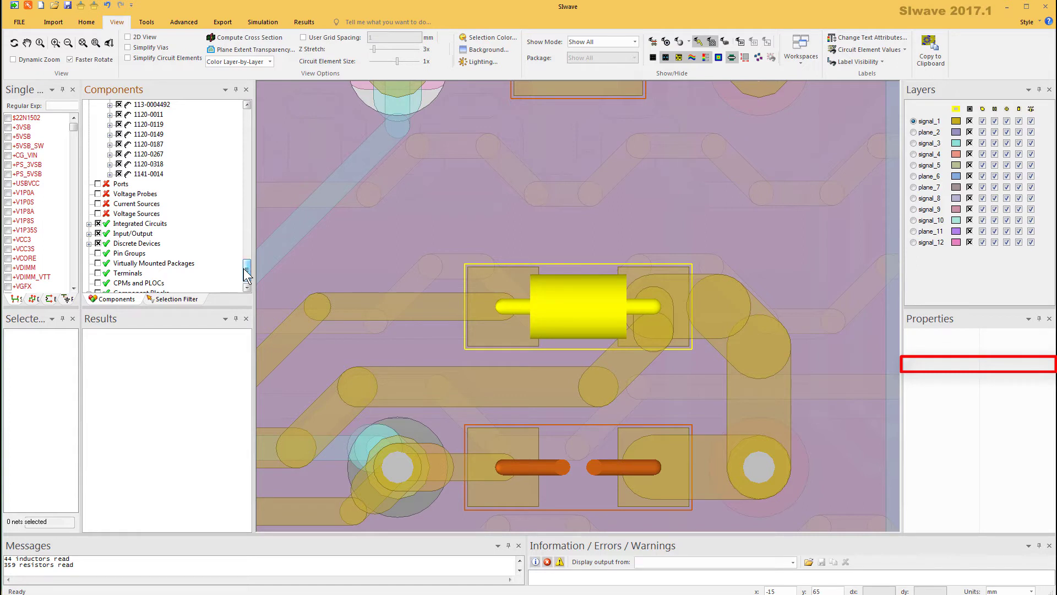
click(110, 125)
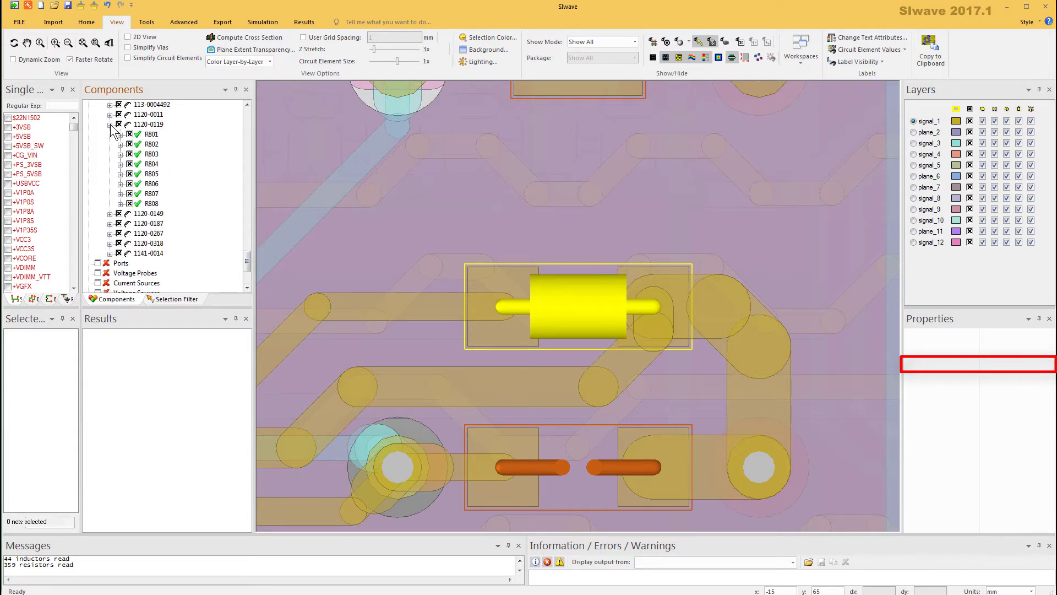
click(153, 195)
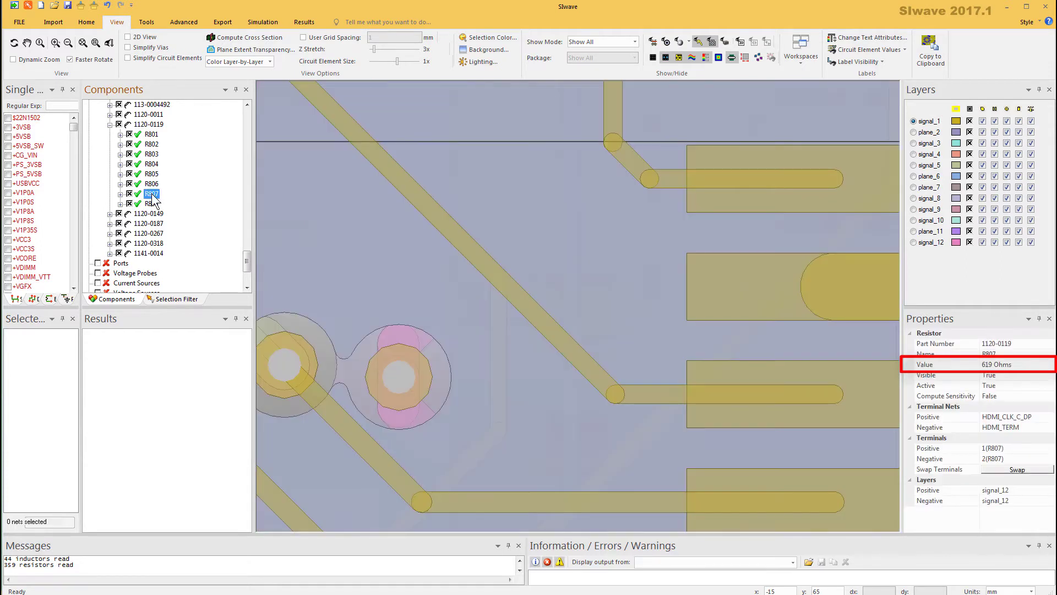
click(110, 214)
click(151, 224)
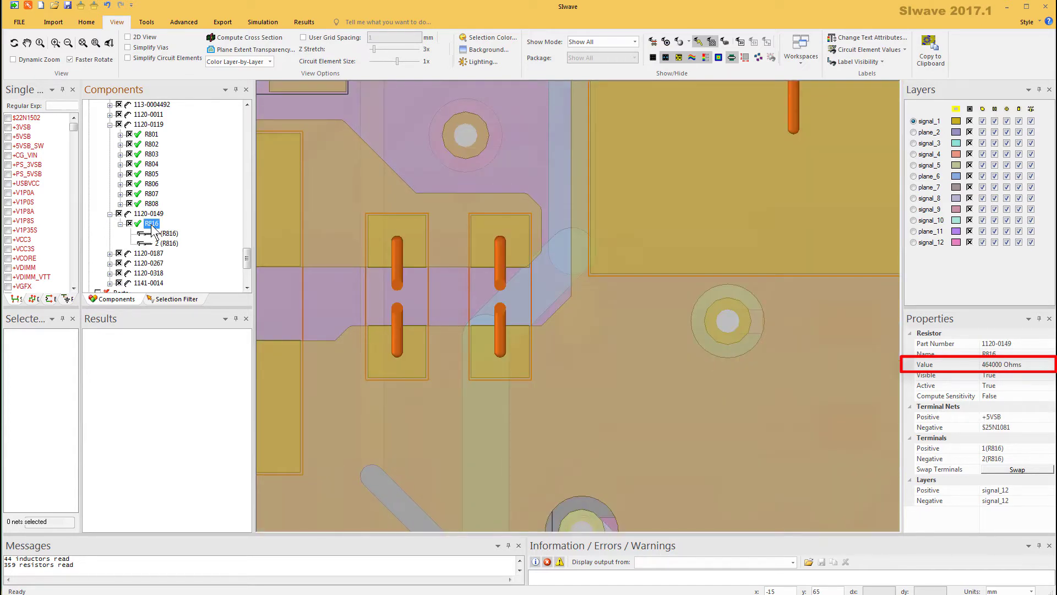
scroll(152, 231, up, 5)
click(150, 244)
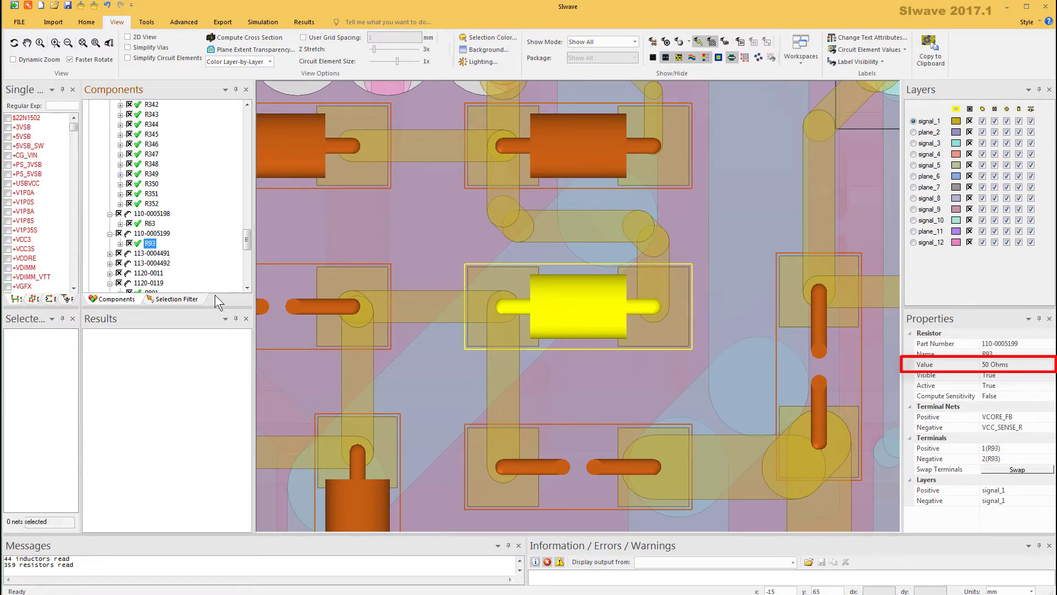
drag(247, 240, 246, 113)
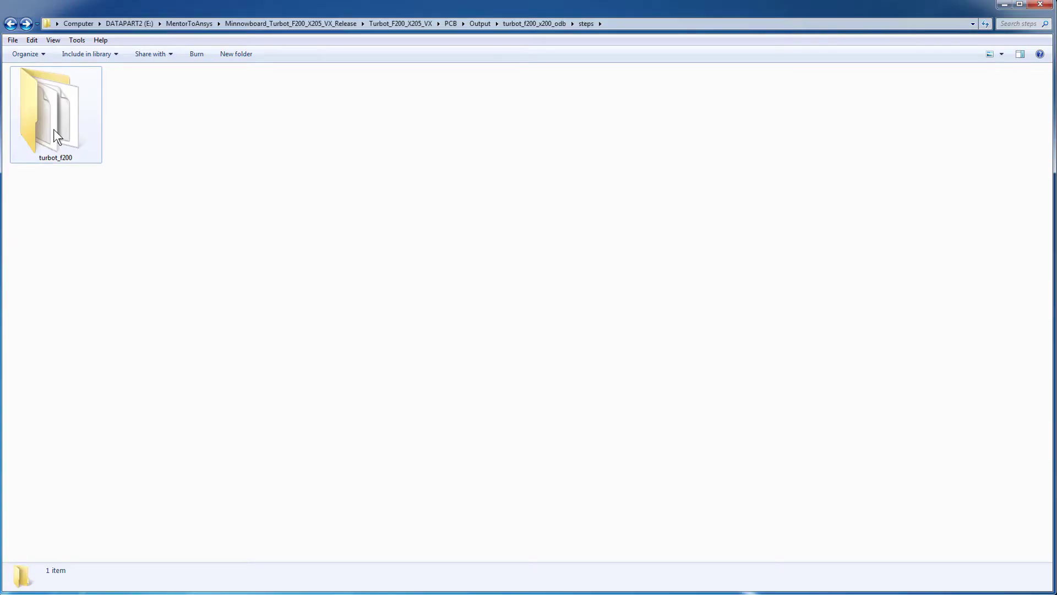
Step: Browse turbot_f200 > layers > comp_+_bot and select the components file
double_click(54, 130)
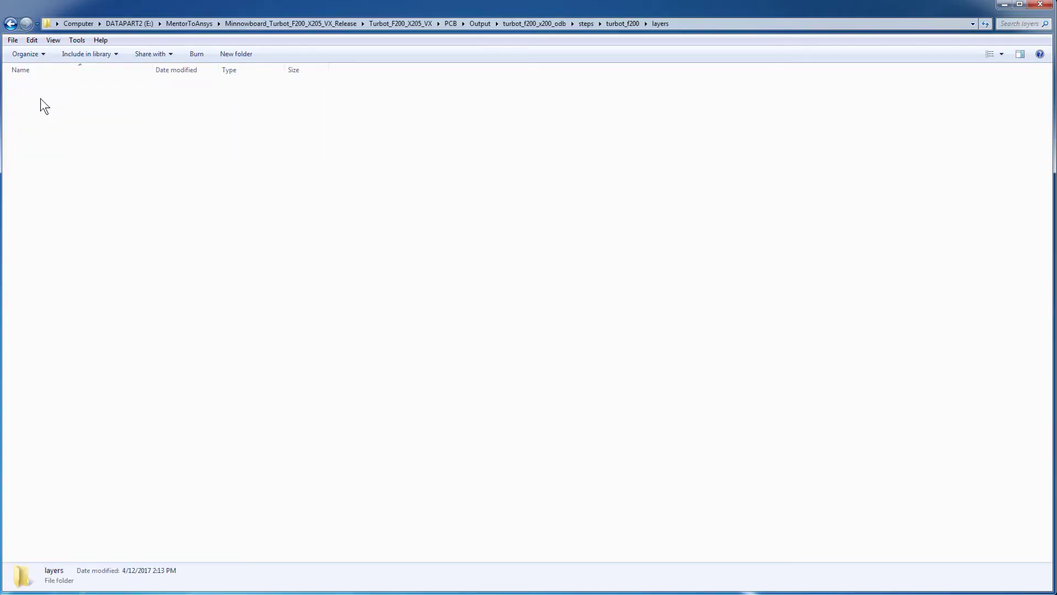
double_click(40, 98)
double_click(65, 87)
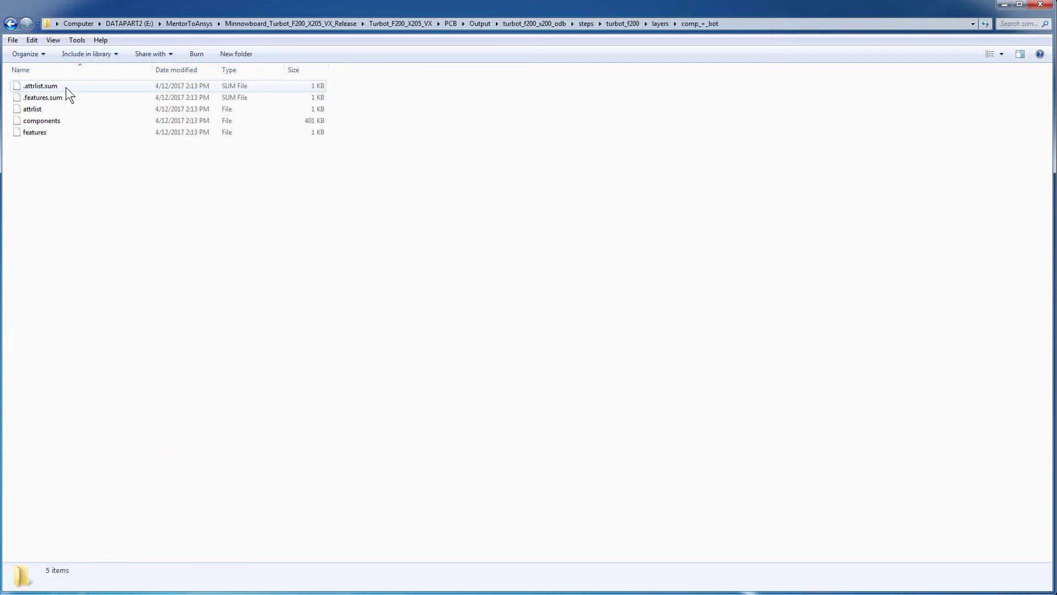
click(48, 122)
right_click(48, 122)
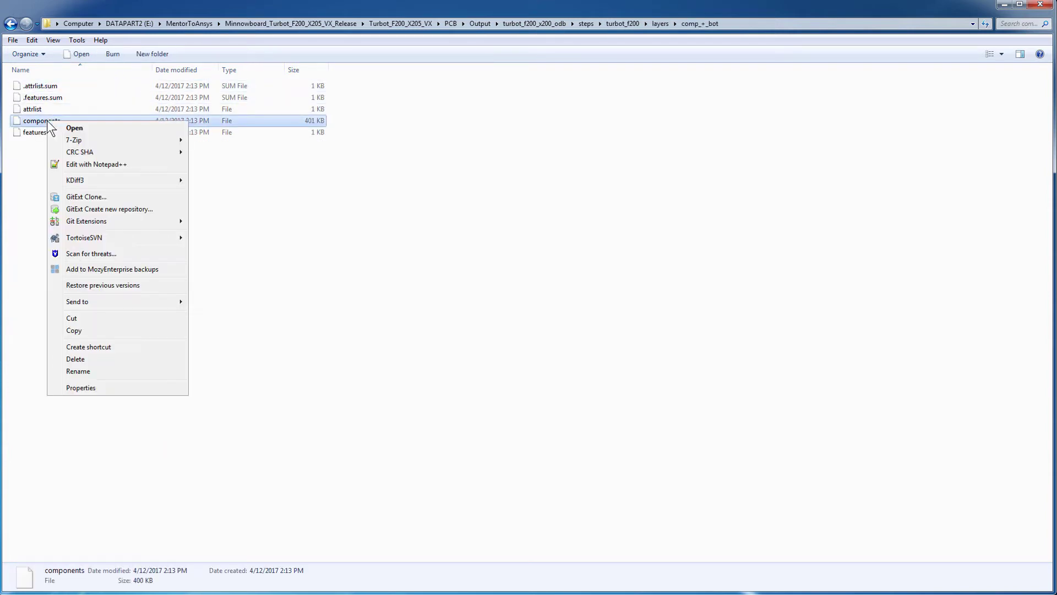
Step: Open the components file in Notepad++ and find R816, confirming VALUE '464000'
click(93, 164)
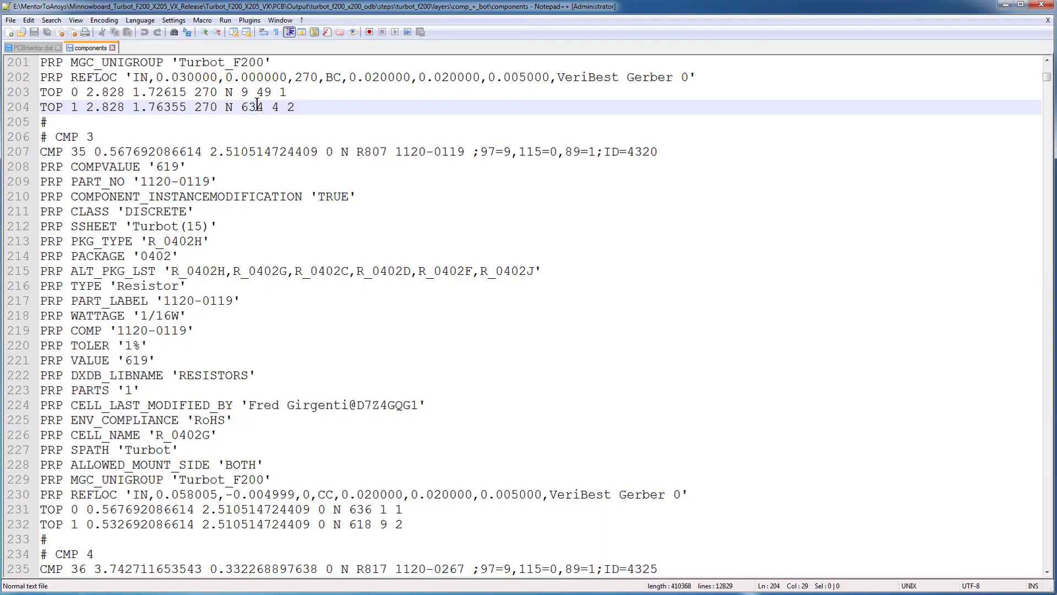
double_click(257, 104)
key(ctrl+f)
text(R816)
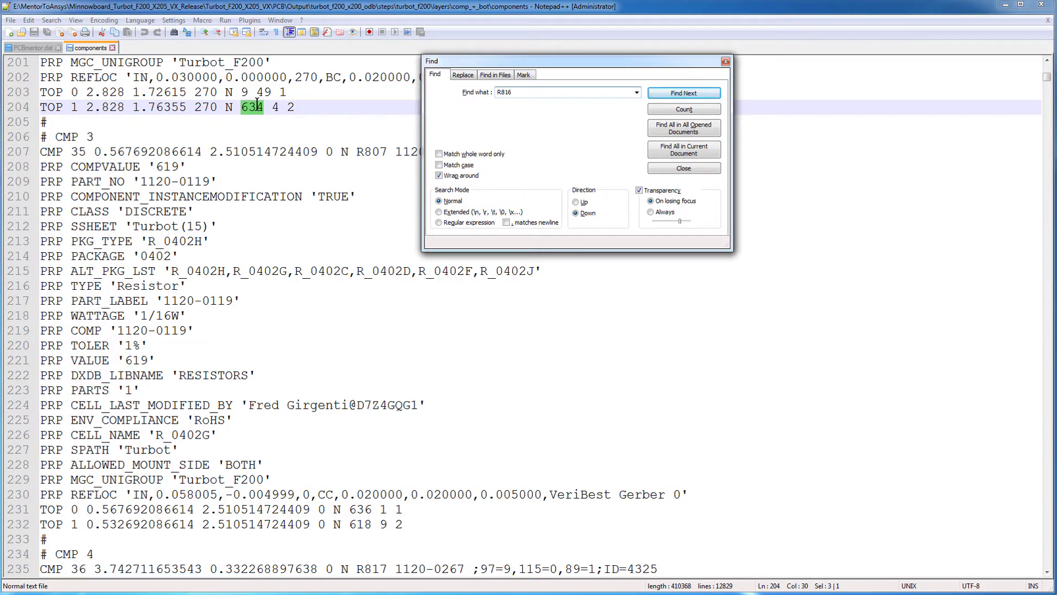
click(664, 93)
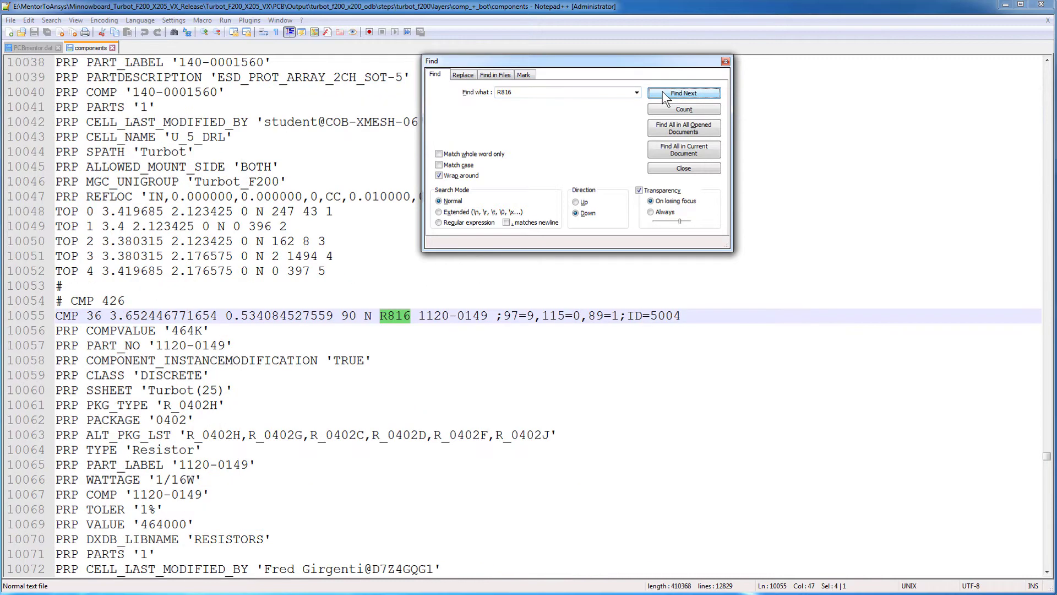
click(203, 523)
scroll(203, 517, down, 3)
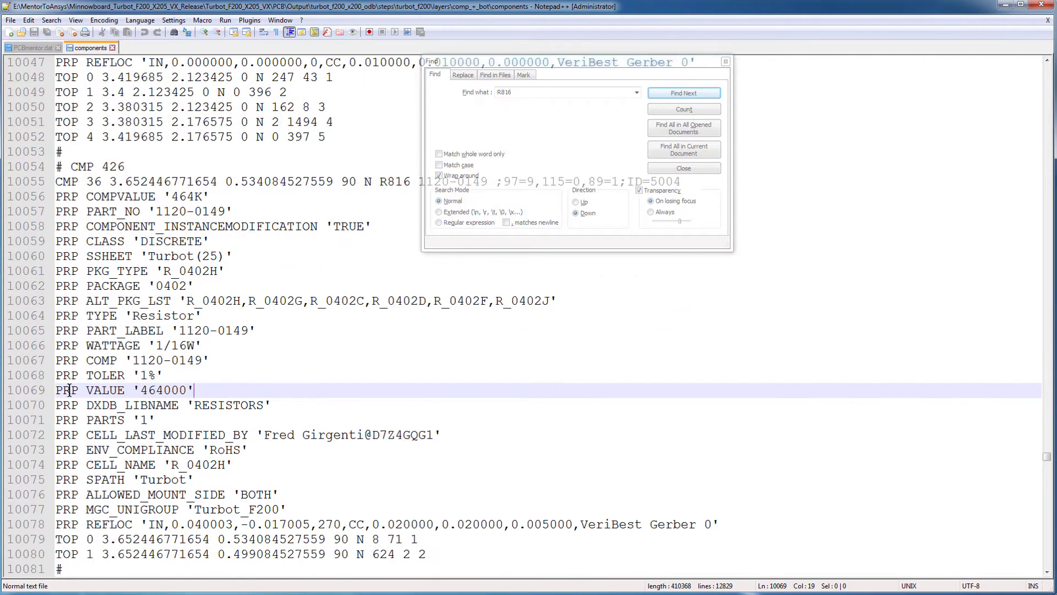
drag(56, 390, 191, 385)
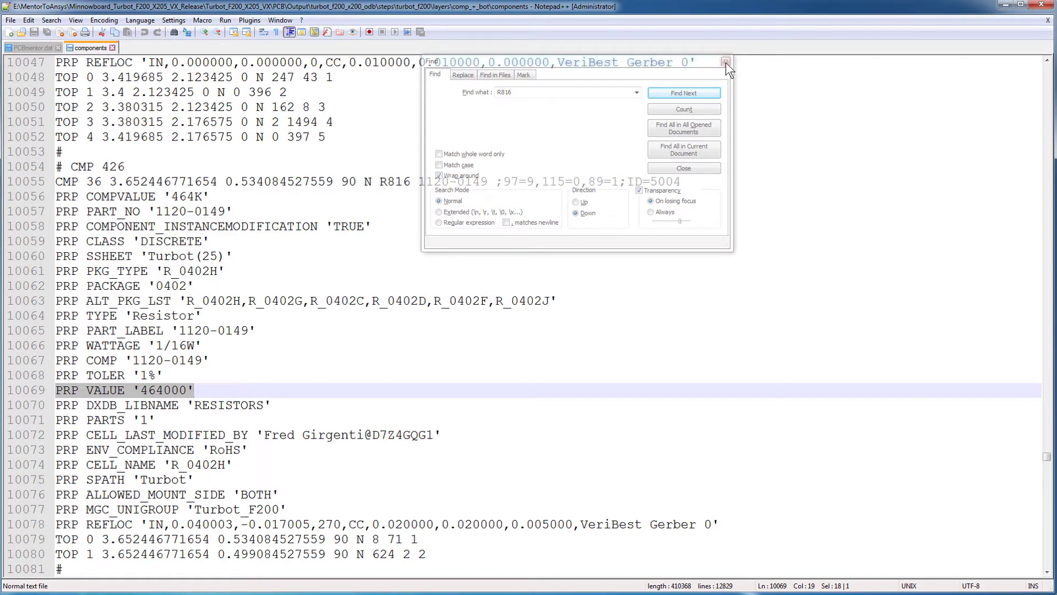
click(319, 300)
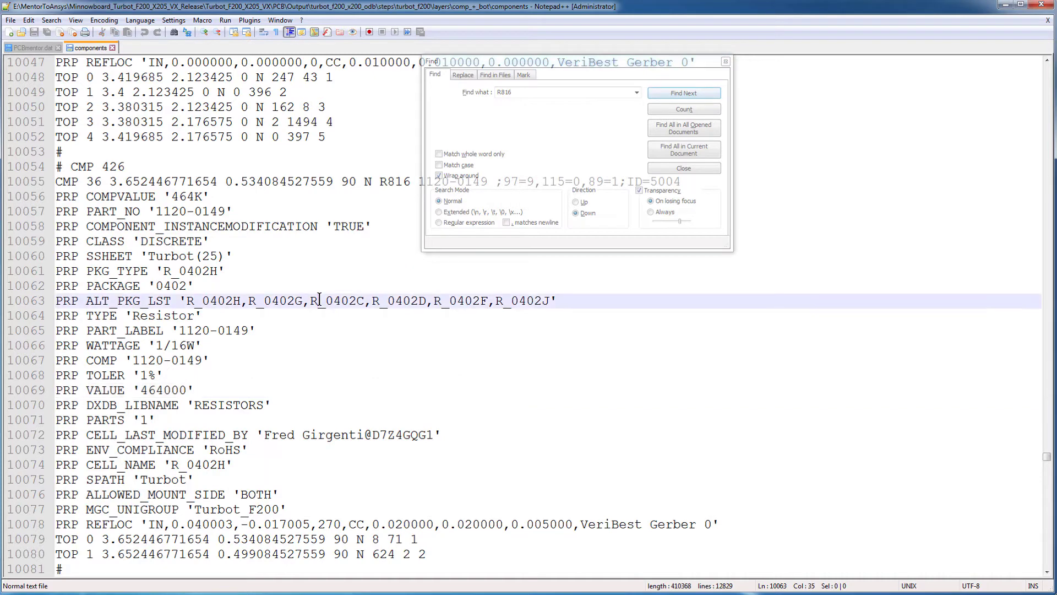
scroll(319, 300, up, 3)
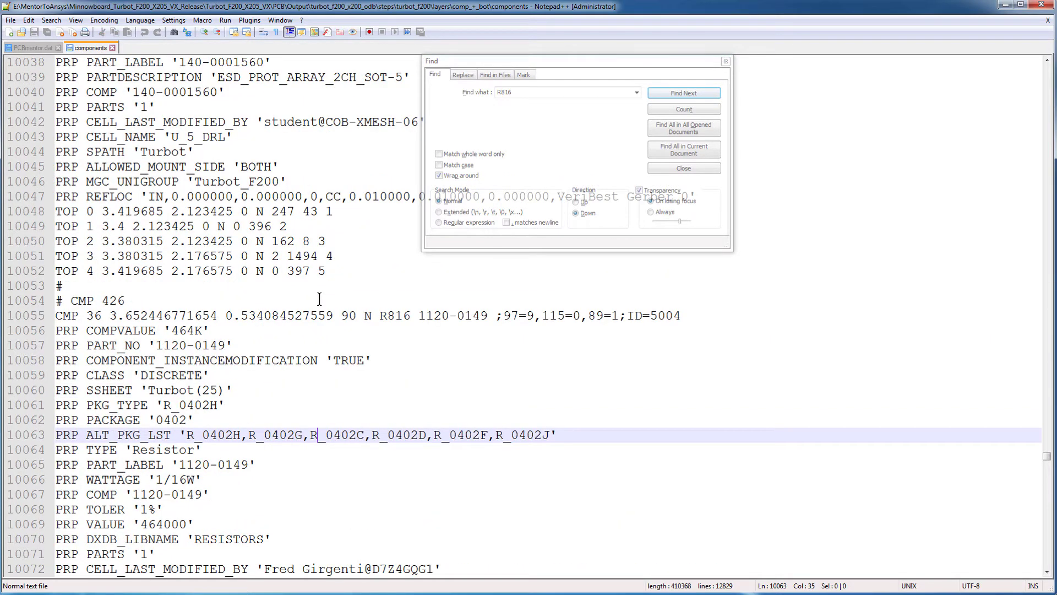
scroll(319, 300, up, 3)
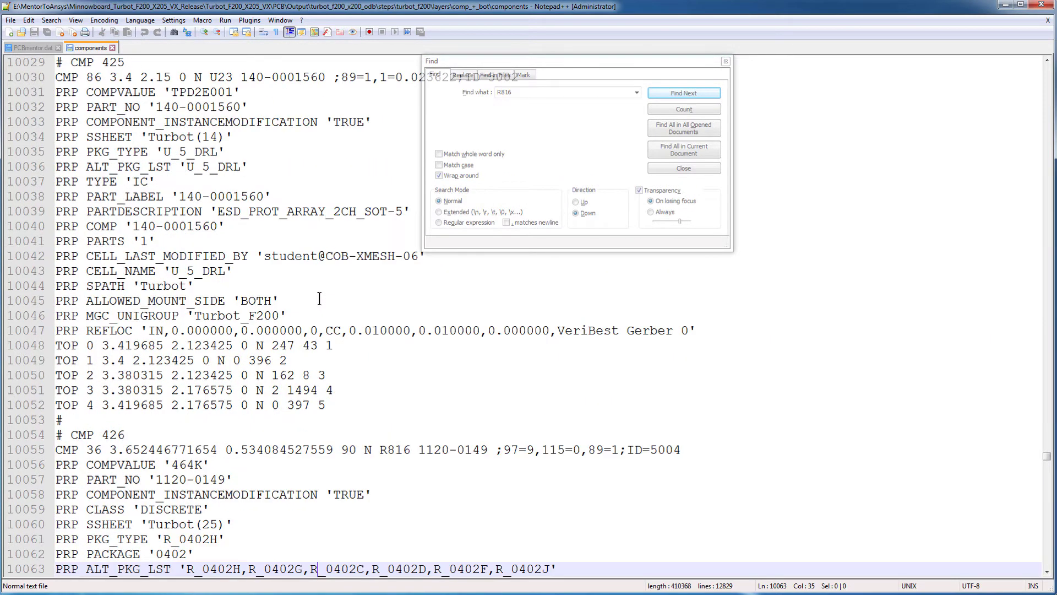
scroll(318, 299, down, 13)
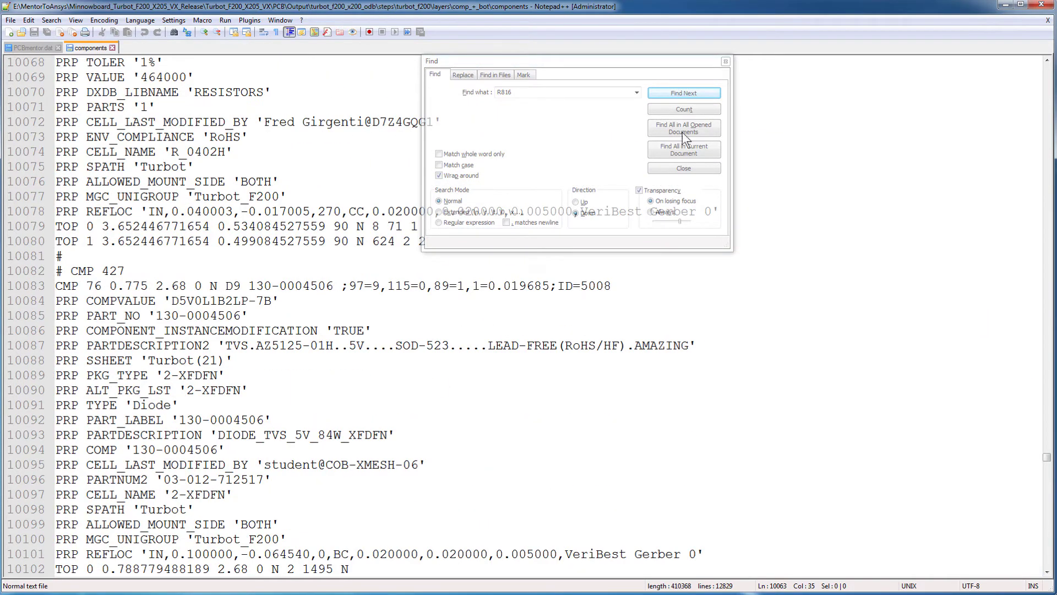
Step: Search the file for 'RESISTORS' and step to the R148 entry
click(726, 61)
scroll(540, 374, up, 3)
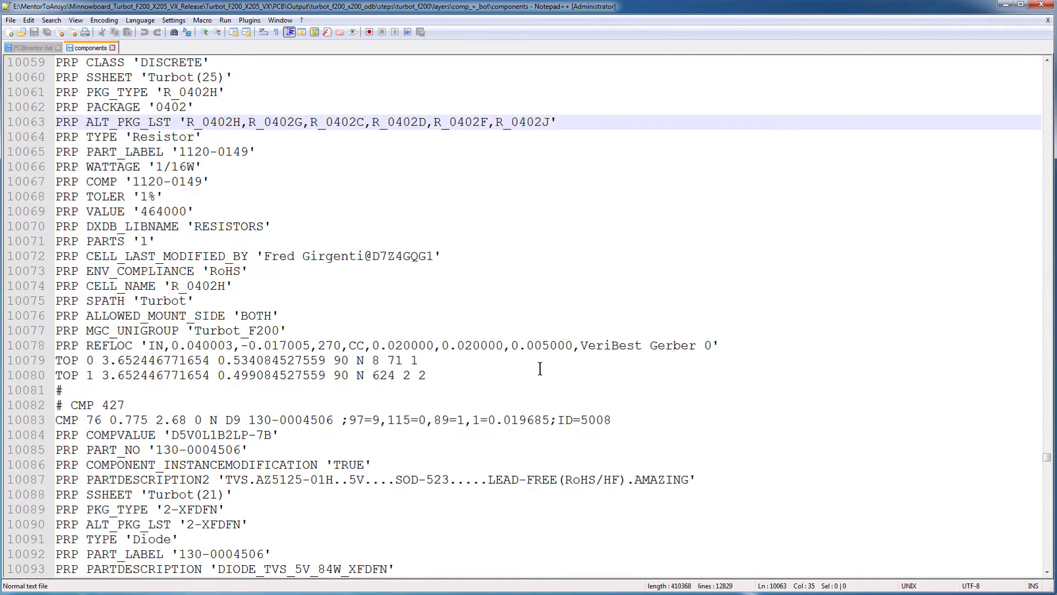
key(ctrl+f)
text(RESISTORS)
click(677, 96)
click(676, 95)
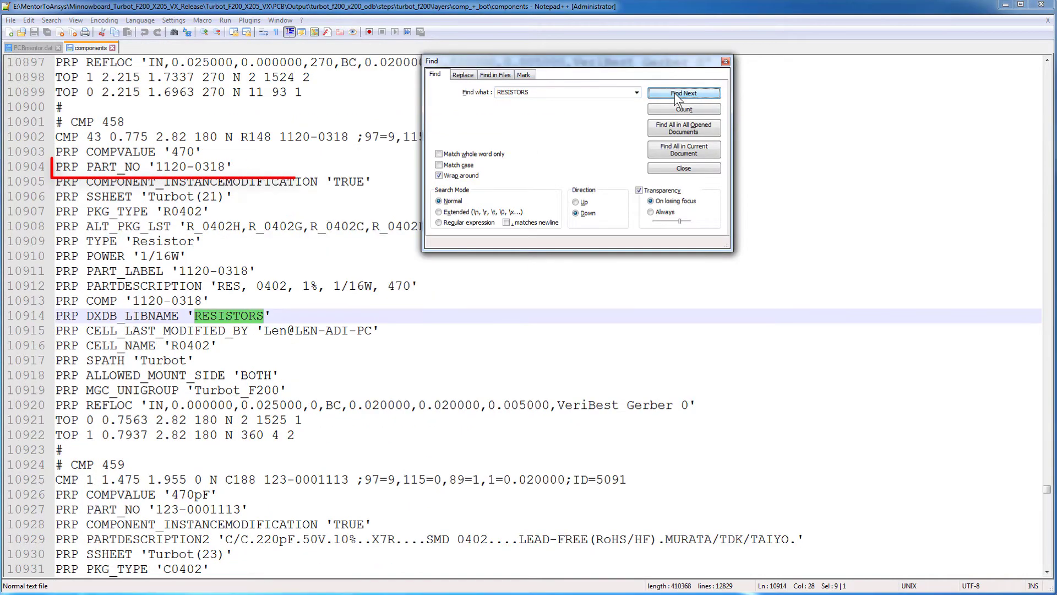
Step: Check R803, R148 and R746 in SIwave, finding R148 at only 50 Ohms
click(725, 62)
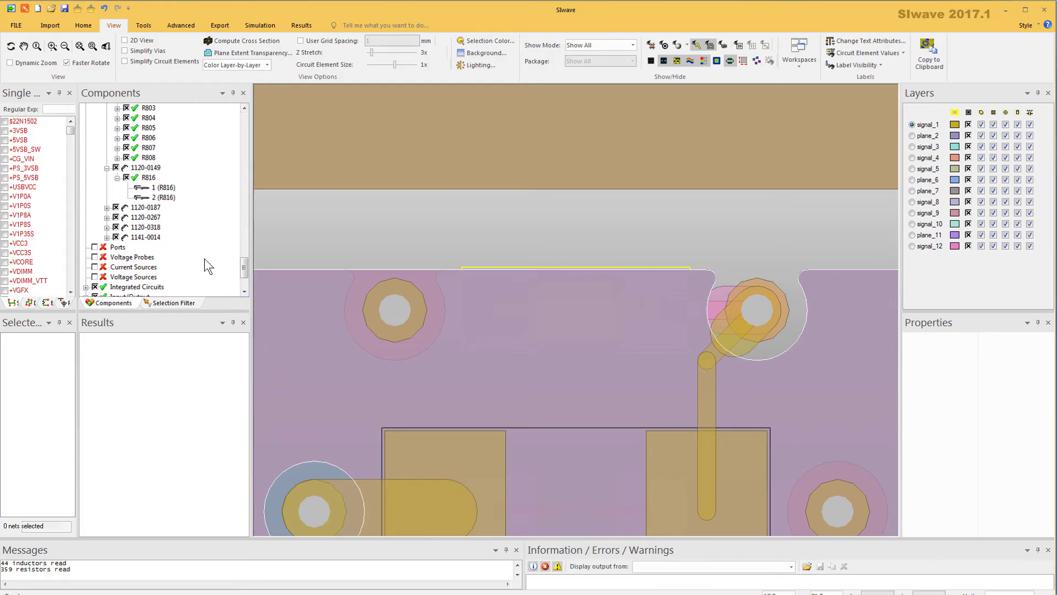
click(176, 213)
click(106, 197)
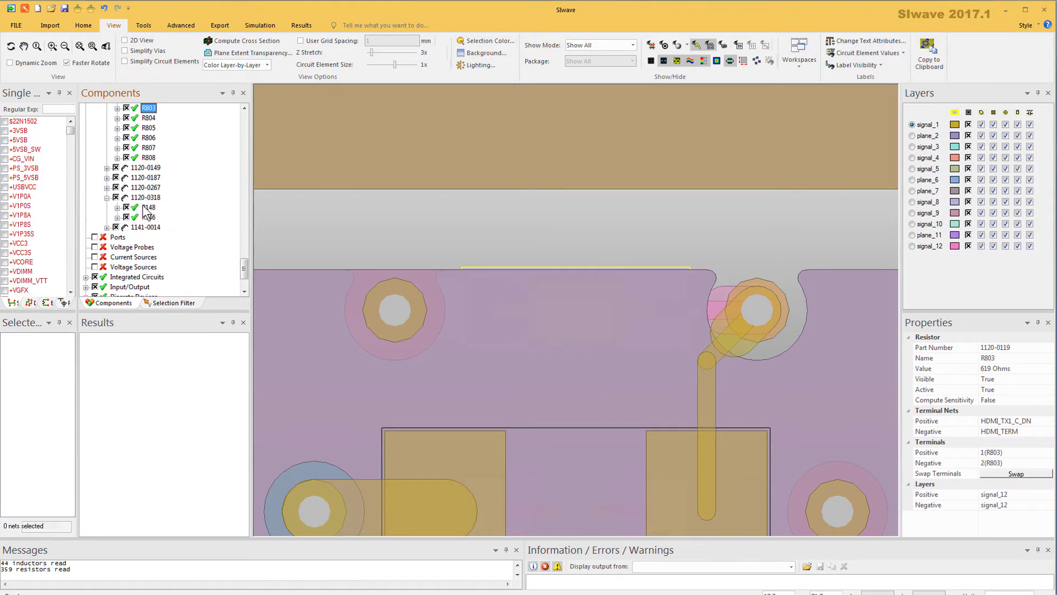
click(149, 207)
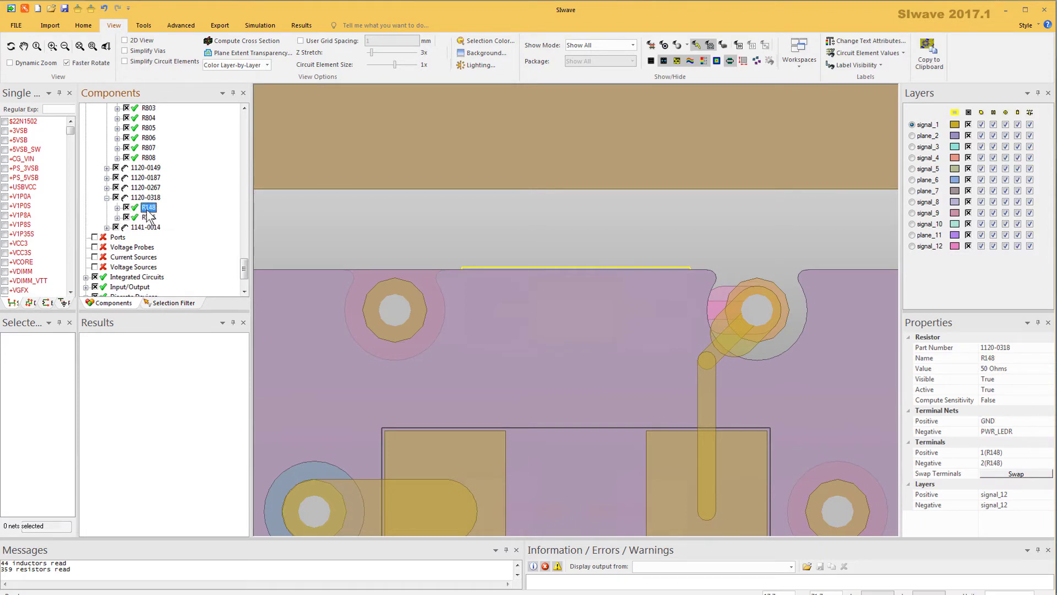
click(149, 218)
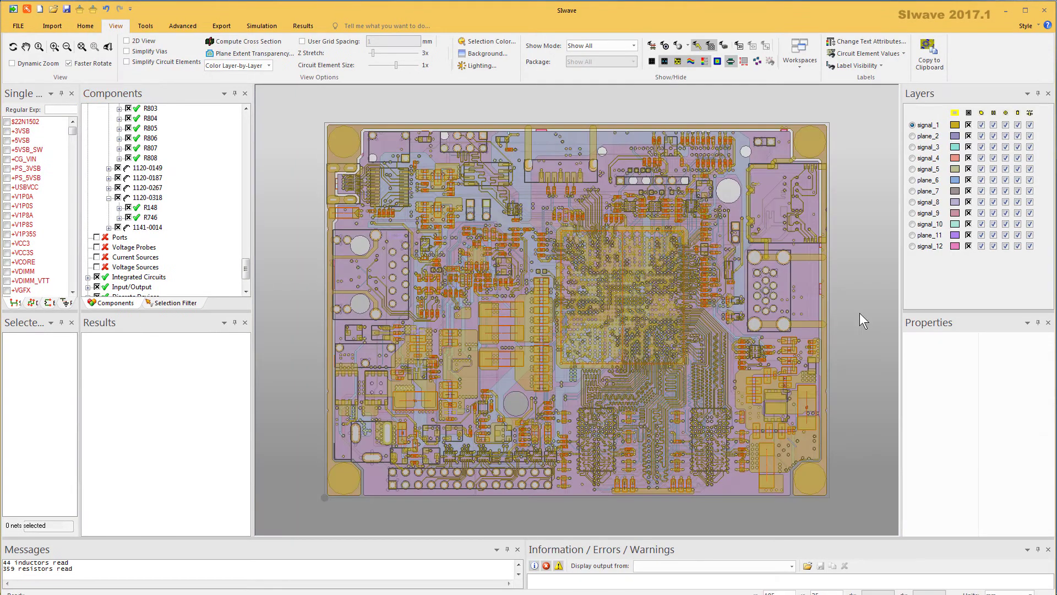
Step: Export the board's RLC part values, saving the file as turbot_f200_rlcvalues.dat
click(226, 29)
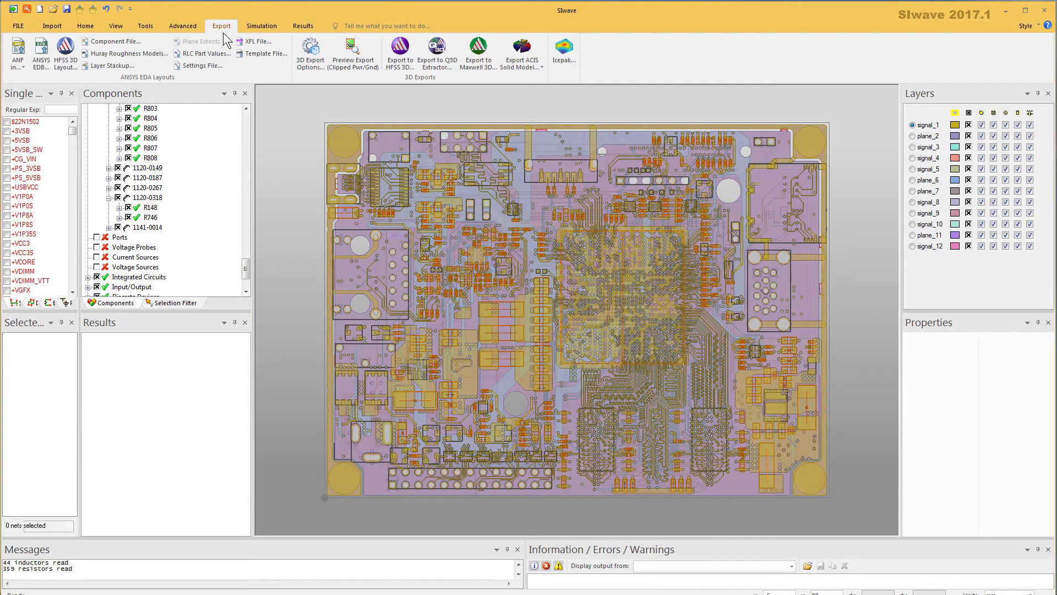
click(212, 54)
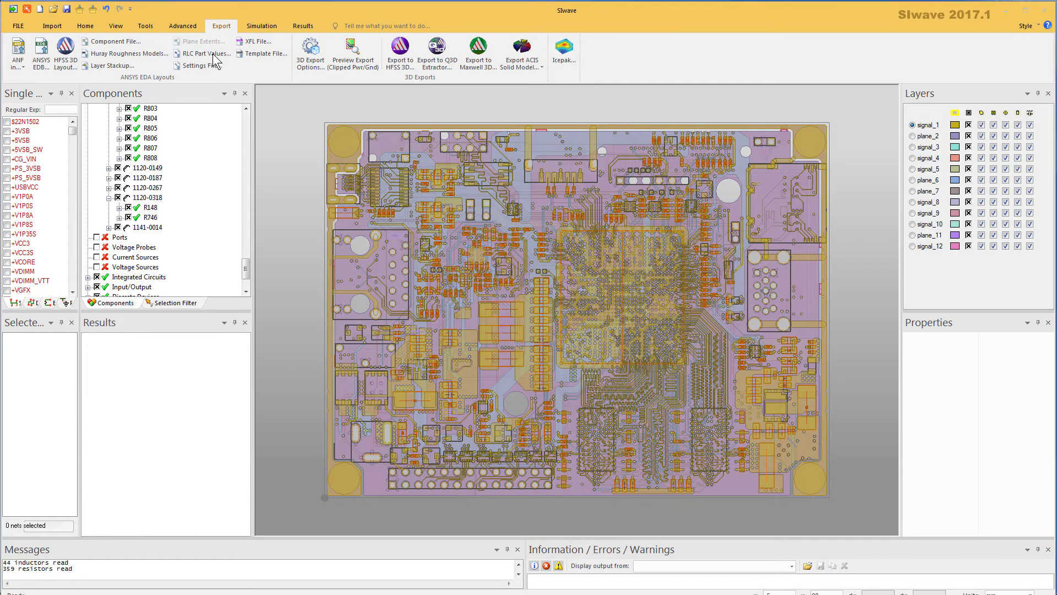
click(422, 433)
text(_rlcvalues.dat)
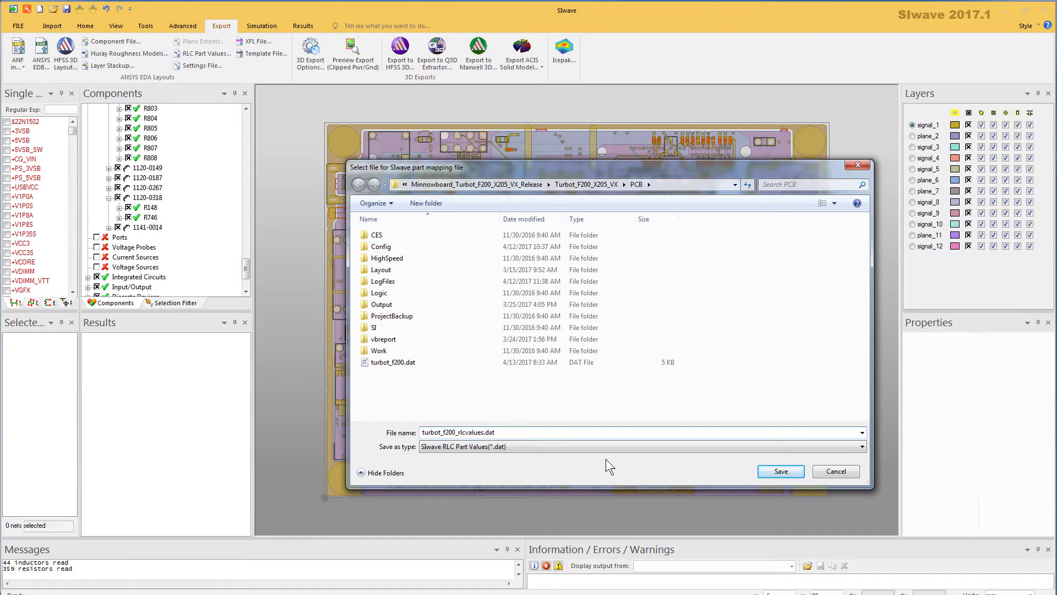
click(781, 471)
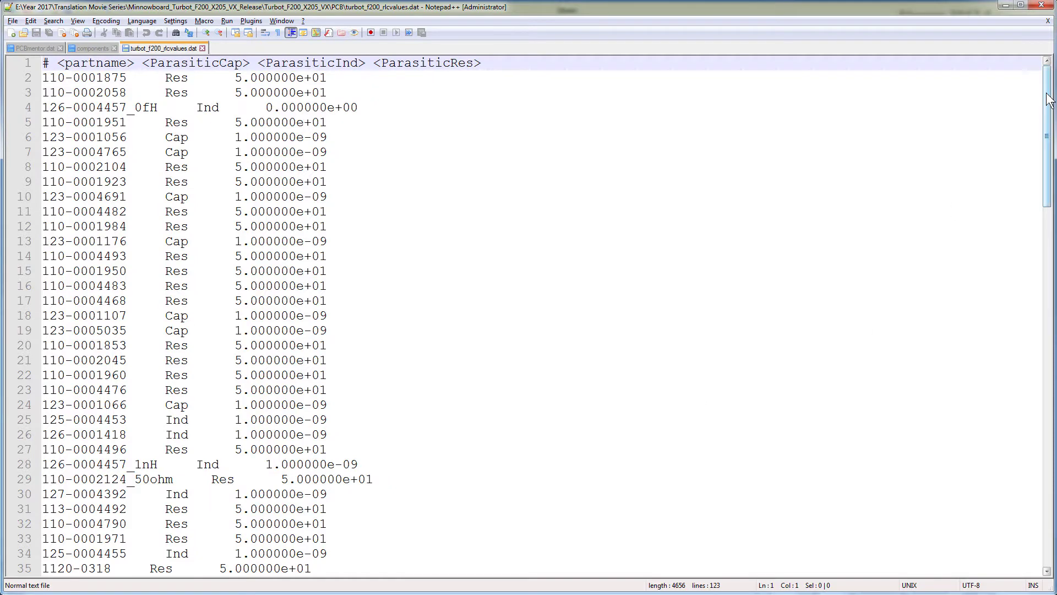
Step: Look through turbot_f200_rlcvalues.dat and its default 50-ohm and 1e-09 values
drag(1047, 99, 1048, 223)
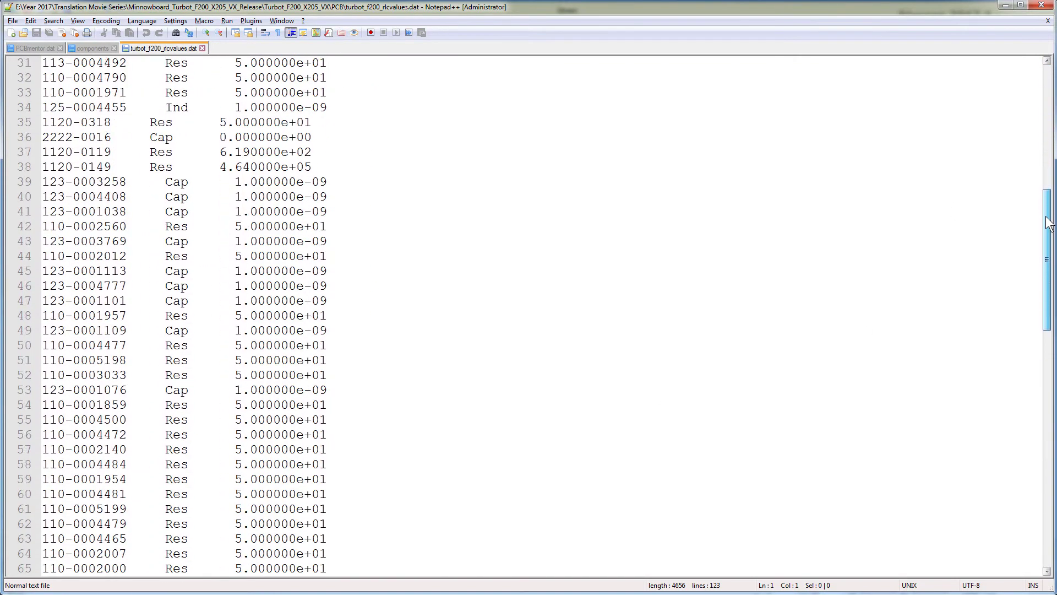
drag(42, 137, 341, 382)
click(341, 383)
scroll(416, 344, down, 19)
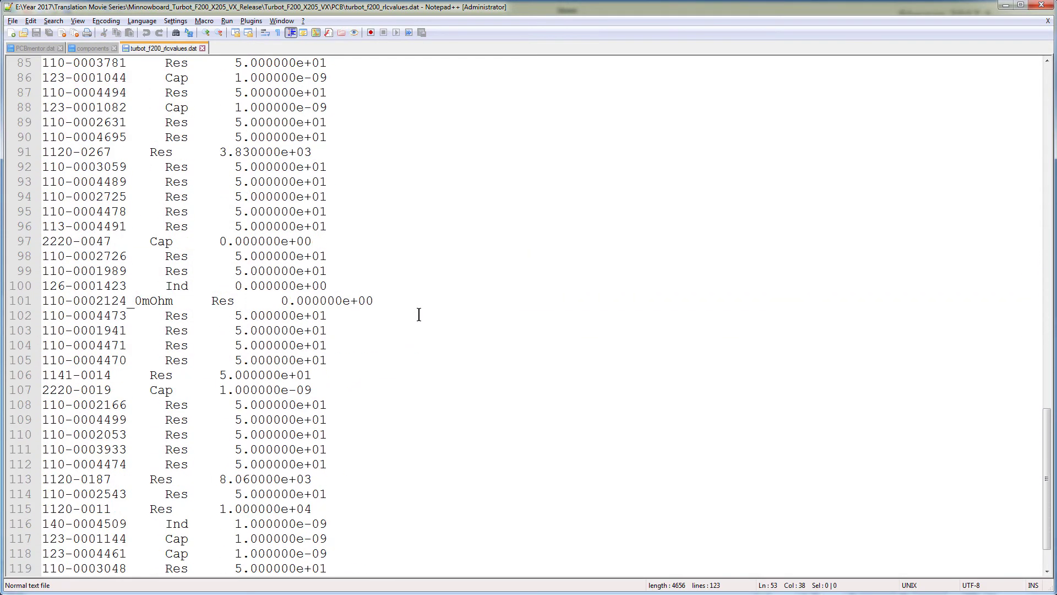
scroll(590, 288, up, 20)
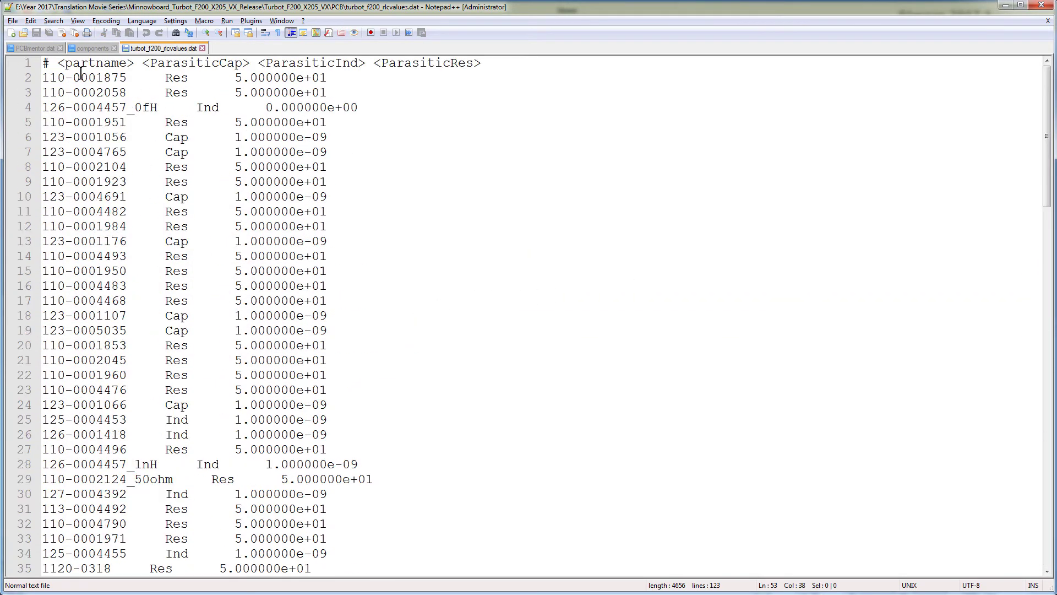
Step: Review the real part values in PCBmentor.dat, such as the 10pF capacitor on line 75
click(42, 48)
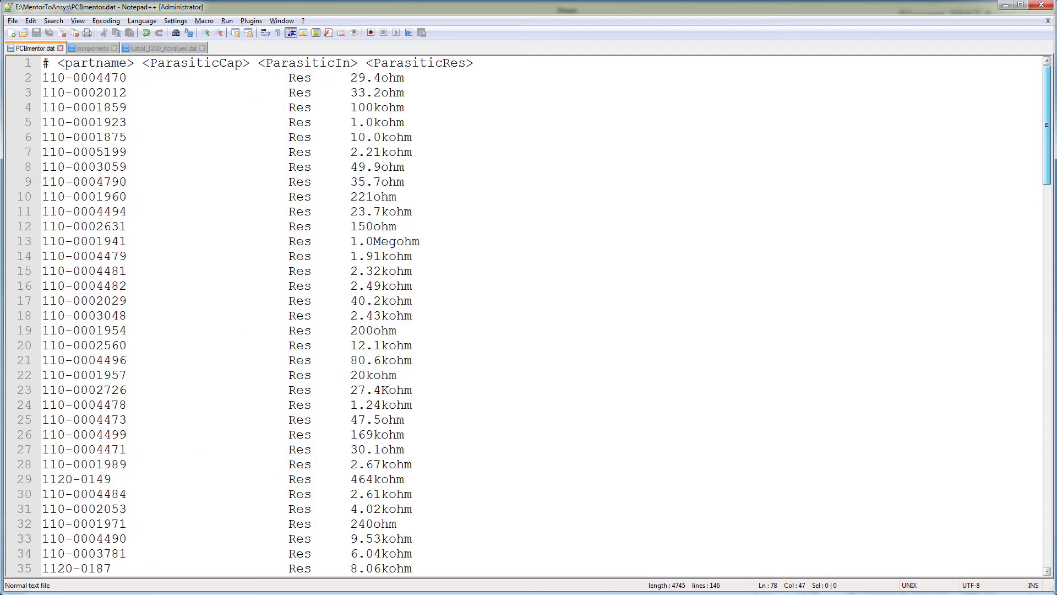
scroll(418, 314, down, 11)
scroll(529, 315, down, 9)
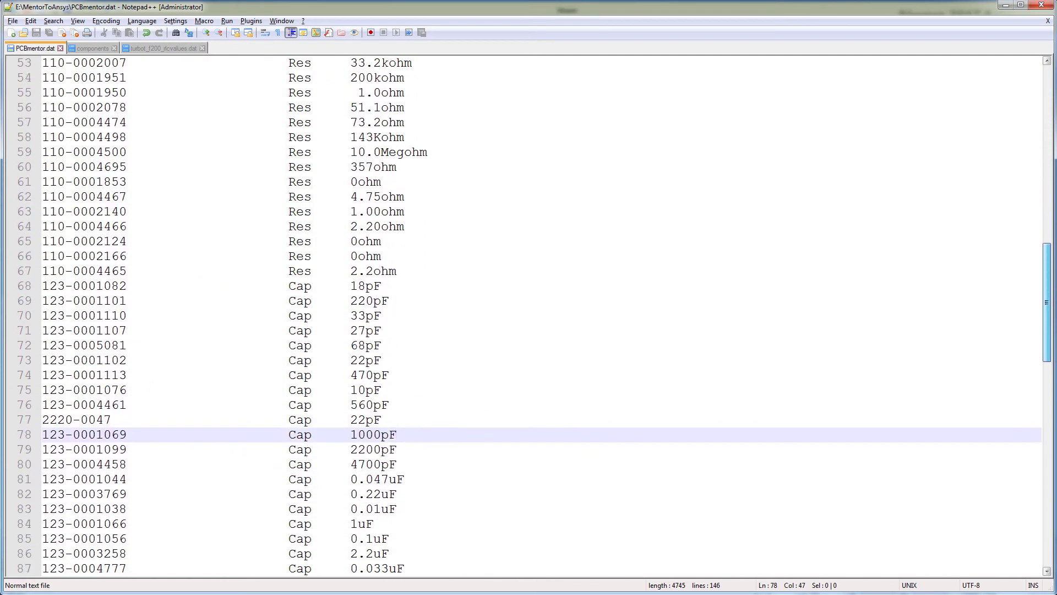
scroll(529, 316, down, 2)
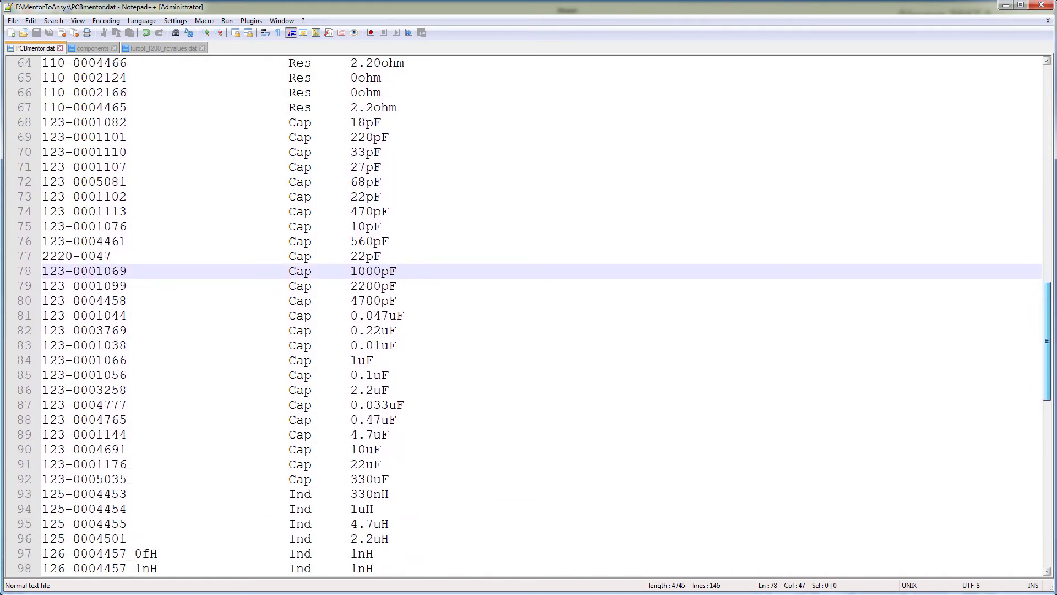
scroll(529, 316, up, 20)
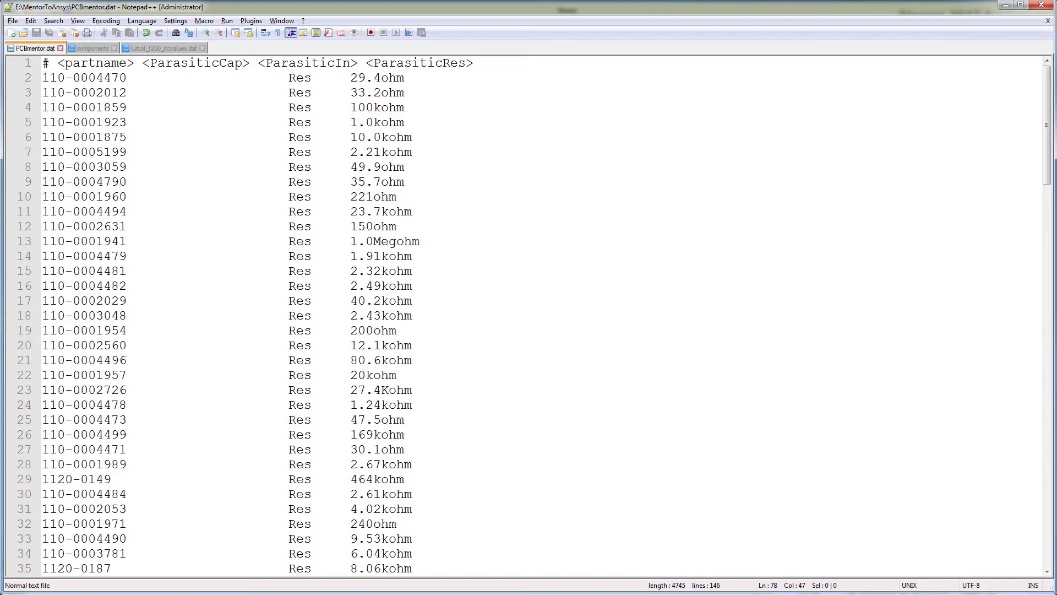
scroll(528, 316, down, 20)
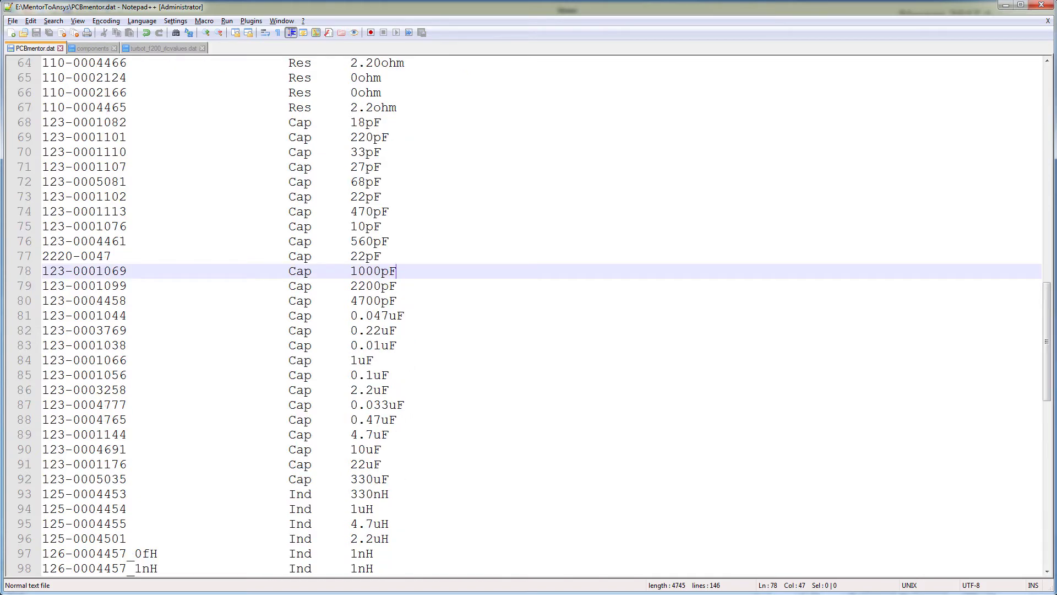
click(366, 226)
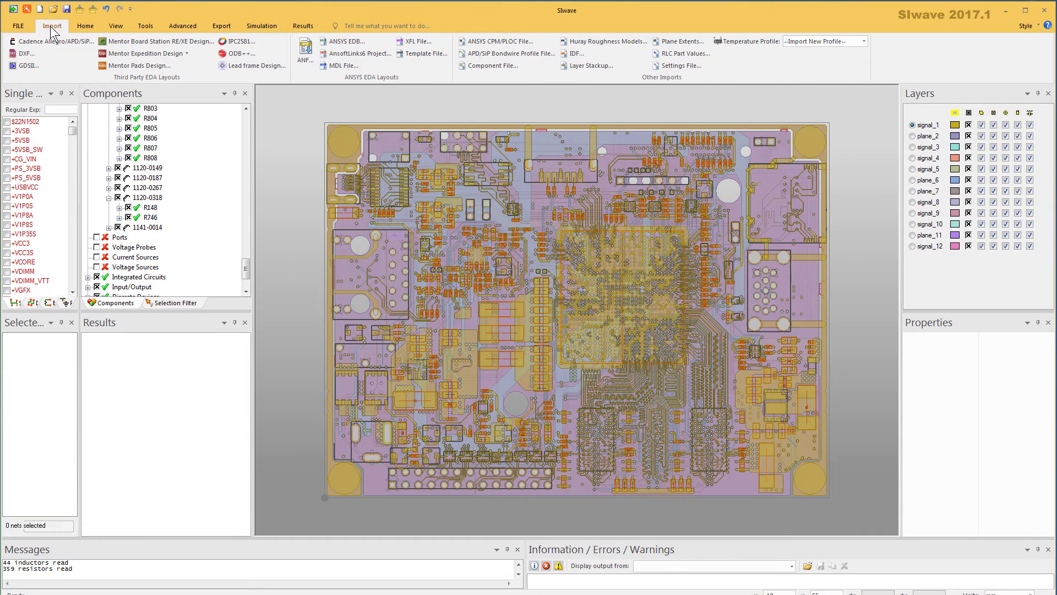
Step: Import the RLC part values from PCBmentor.dat into SIwave
click(695, 54)
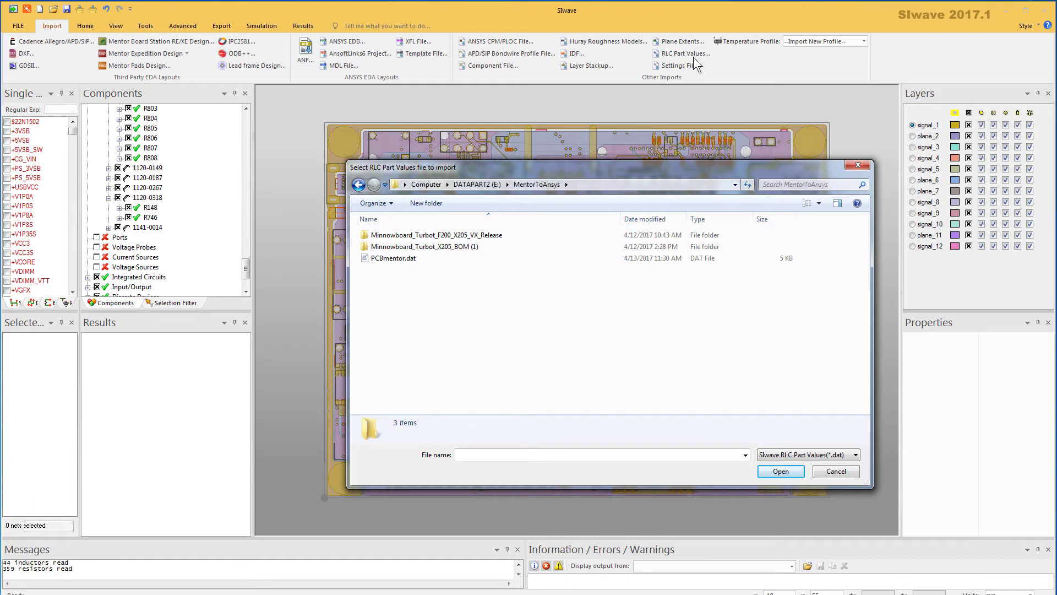
click(407, 259)
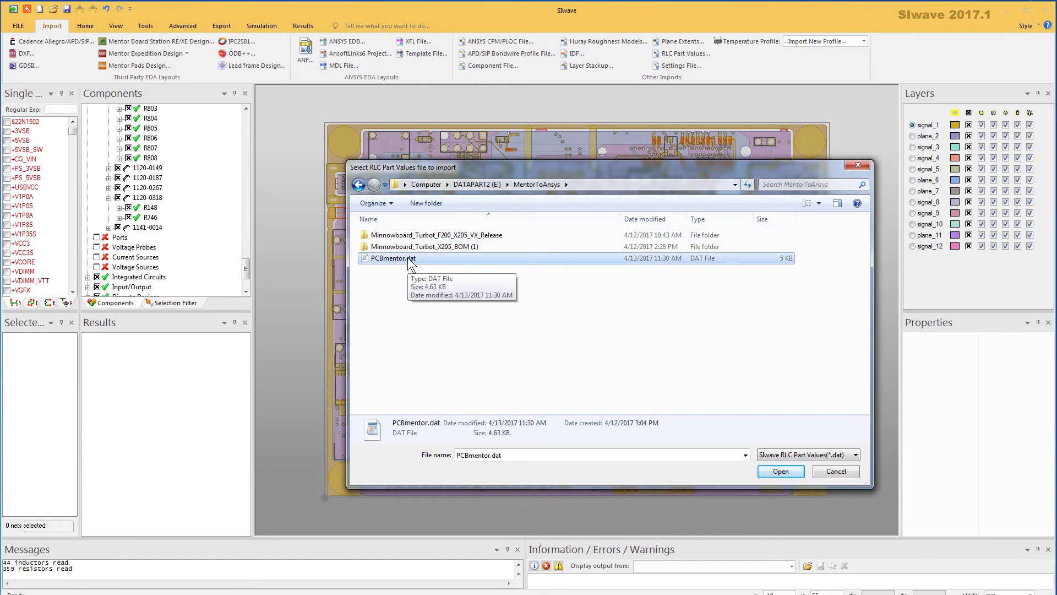
click(777, 474)
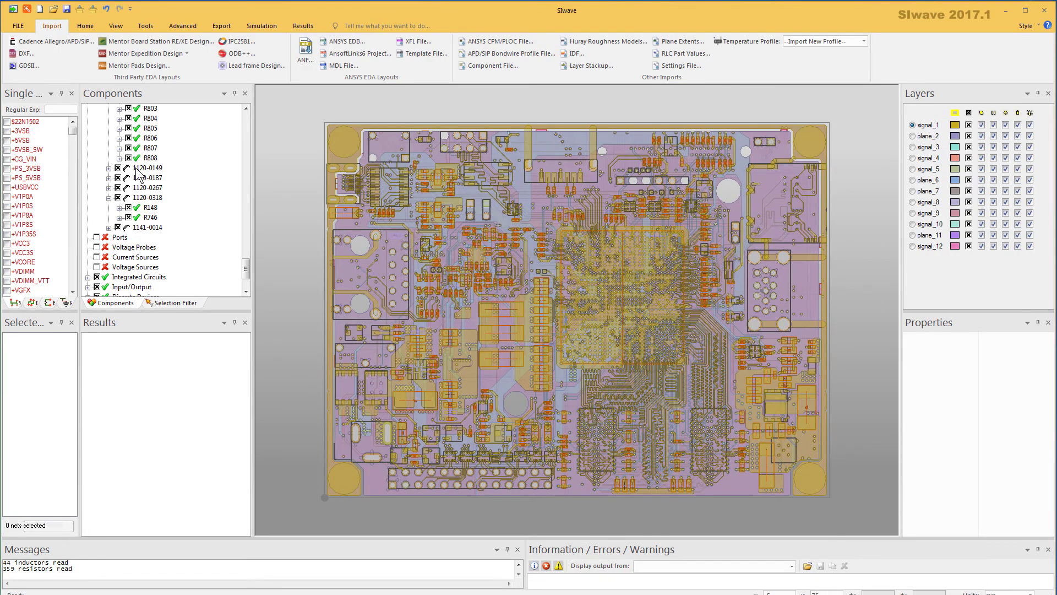
drag(246, 269, 259, 123)
scroll(152, 137, down, 5)
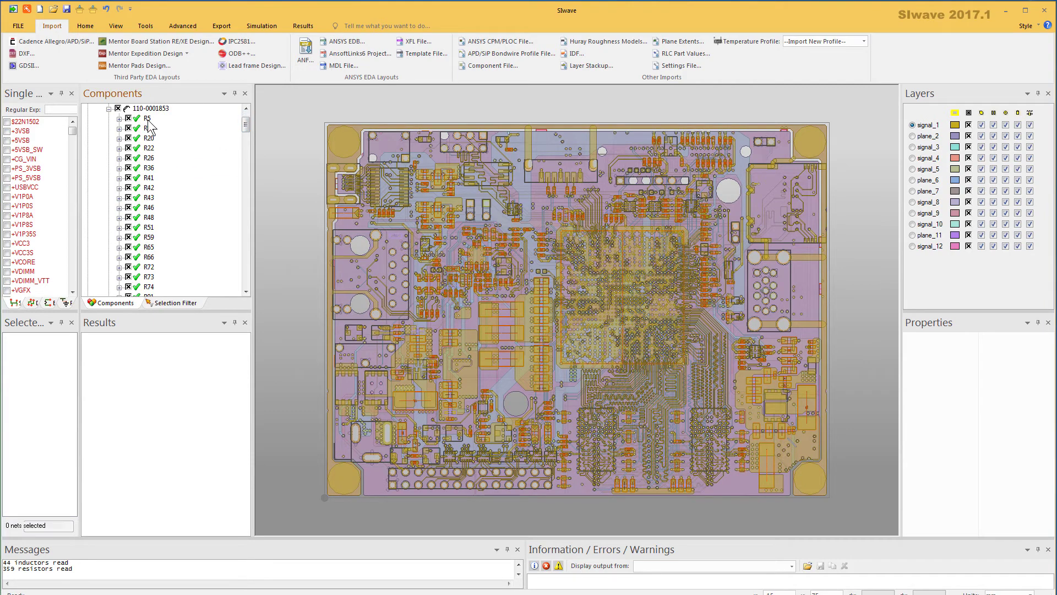
Step: Check the imported values of resistors R18, R22, R26 and R36
click(149, 128)
click(148, 148)
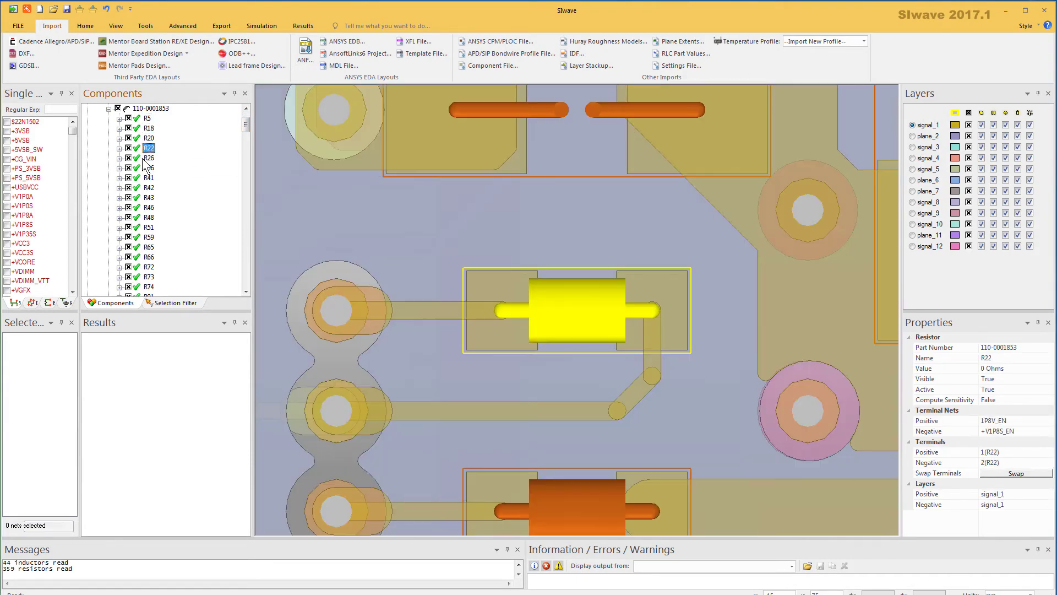
click(148, 157)
click(147, 168)
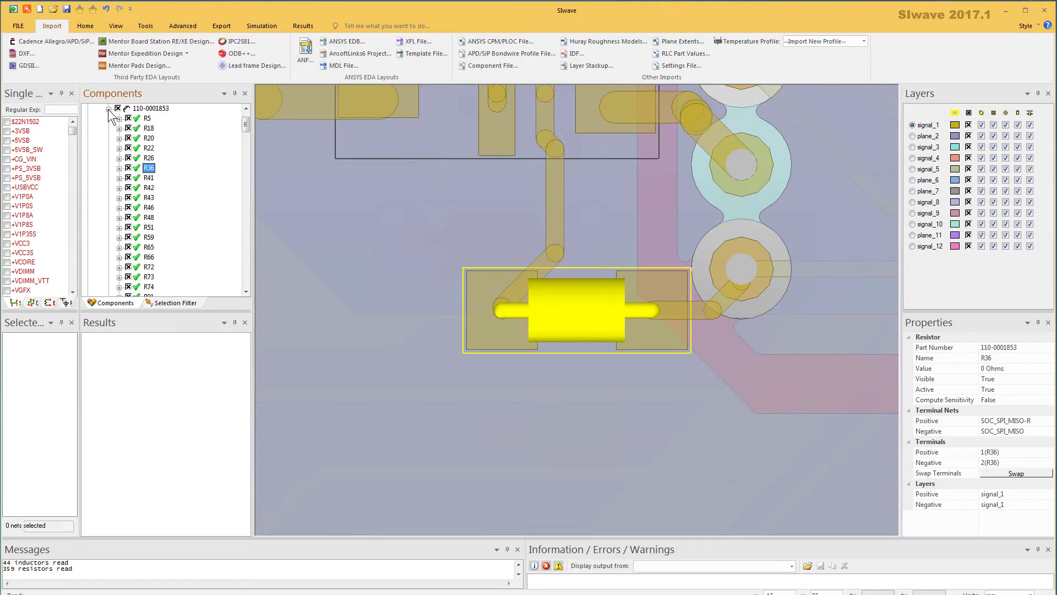
click(109, 108)
click(108, 119)
click(148, 127)
click(148, 138)
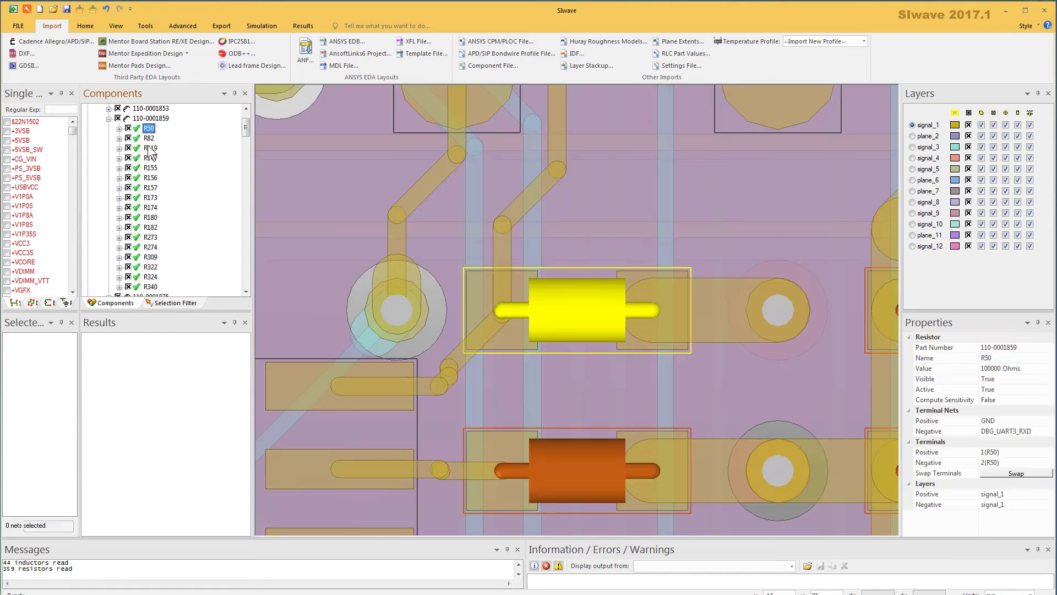
click(149, 148)
click(150, 167)
click(108, 118)
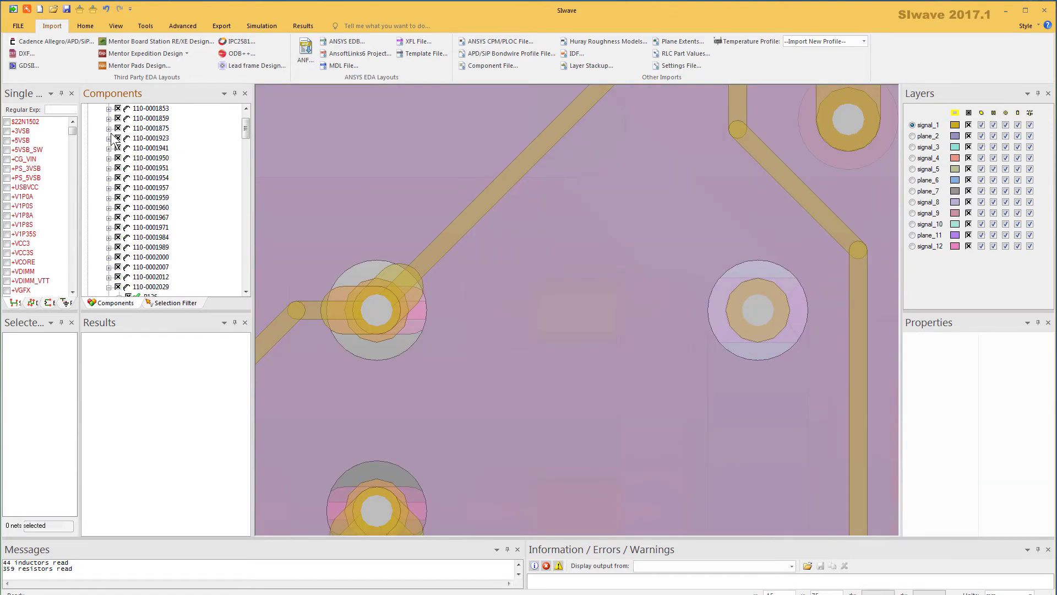
click(109, 128)
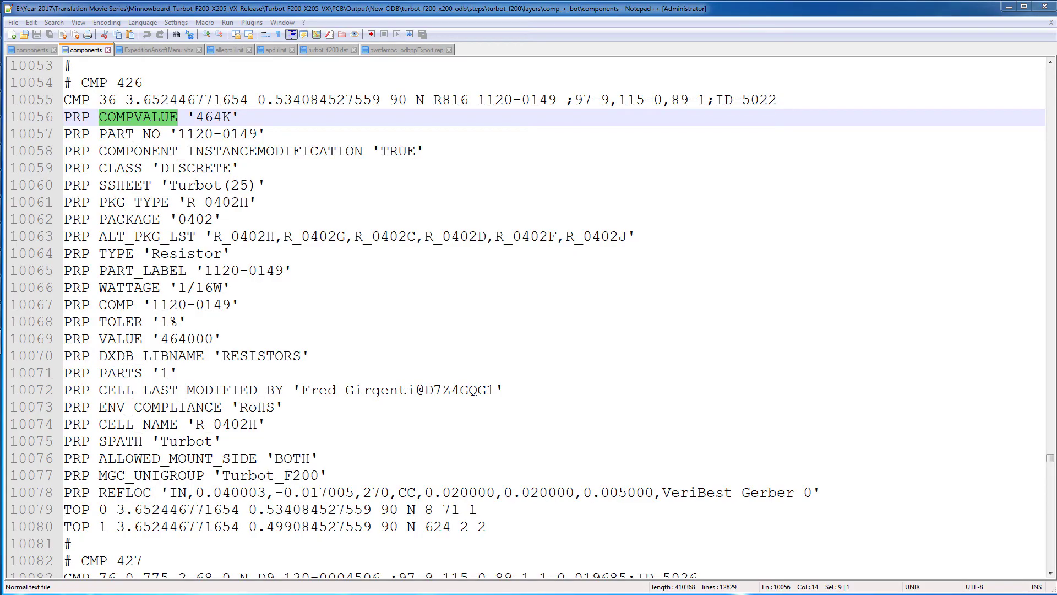
Step: Scroll up through the ODB++ components file to compare its COMPVALUE lines
scroll(529, 319, up, 18)
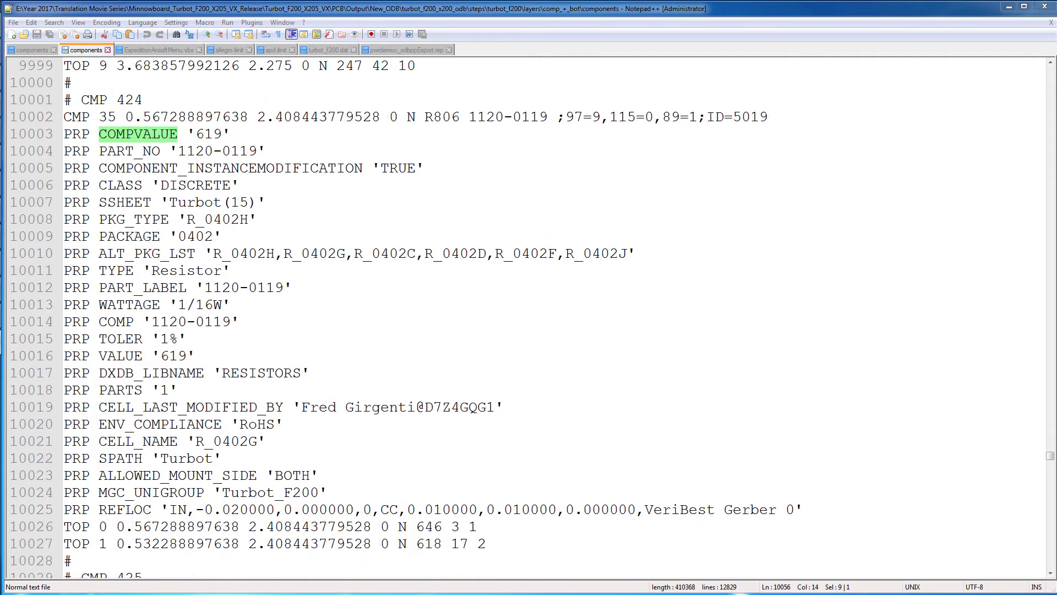
scroll(529, 320, up, 20)
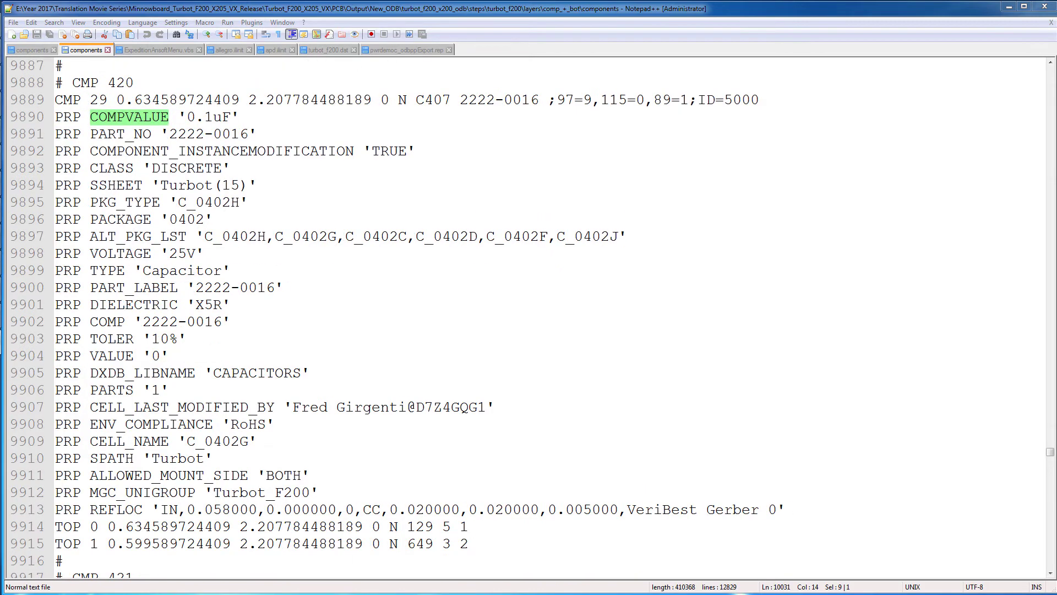
scroll(529, 319, up, 8)
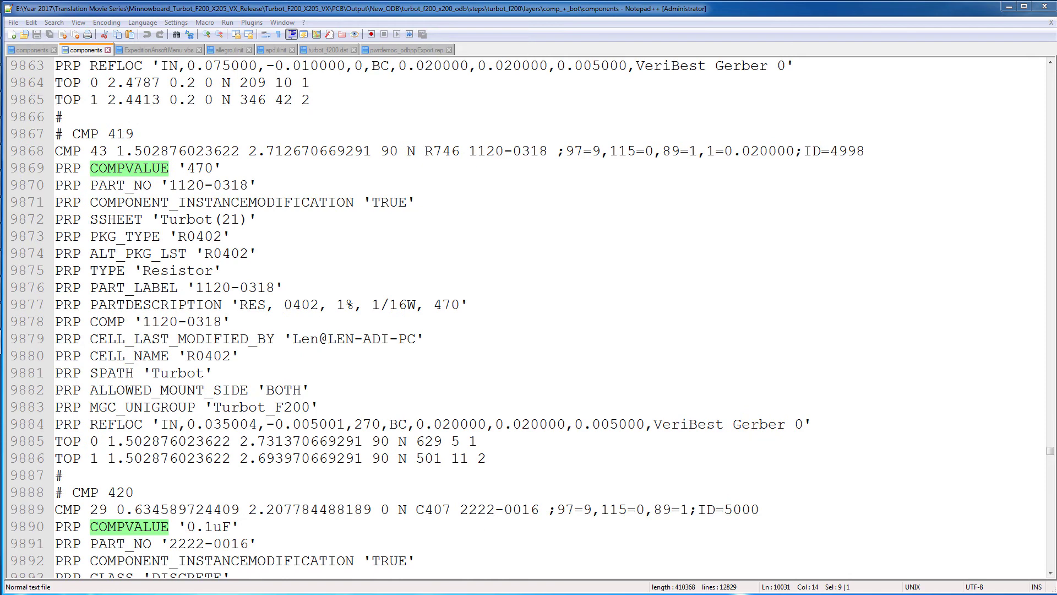
scroll(528, 319, up, 8)
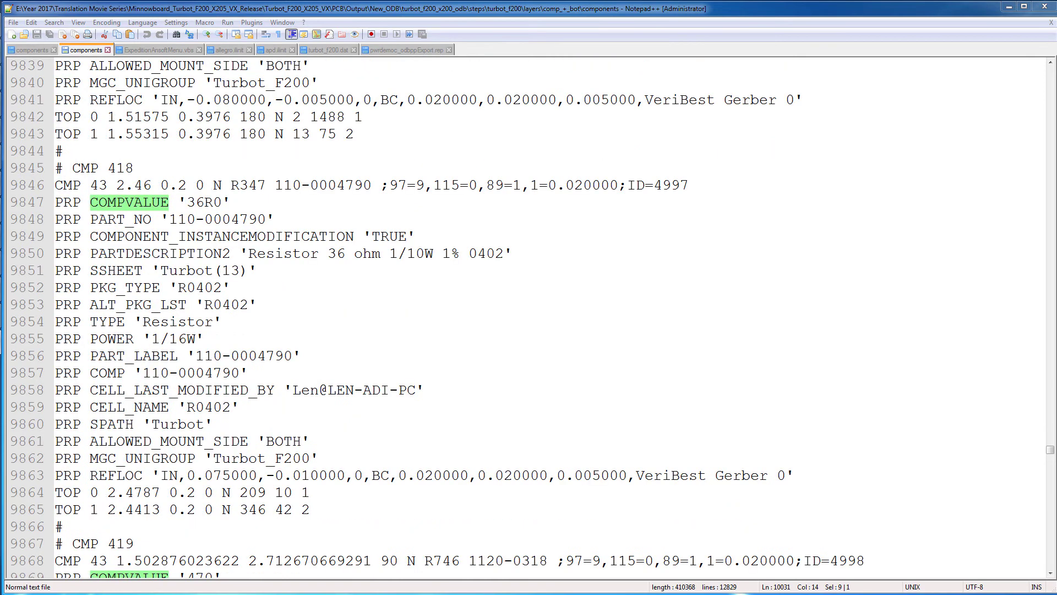
scroll(528, 319, up, 8)
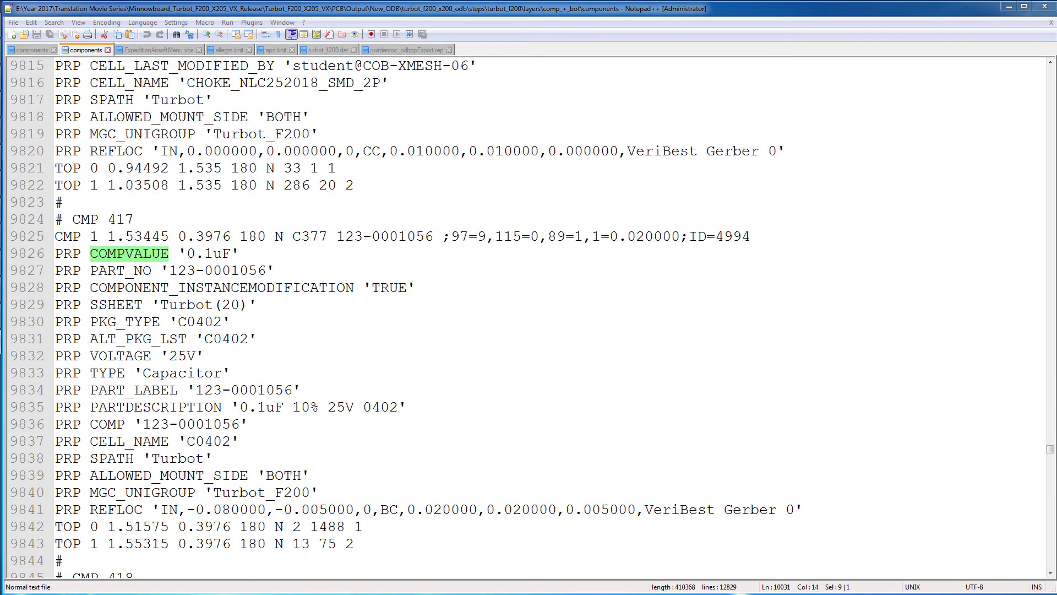
scroll(528, 320, up, 20)
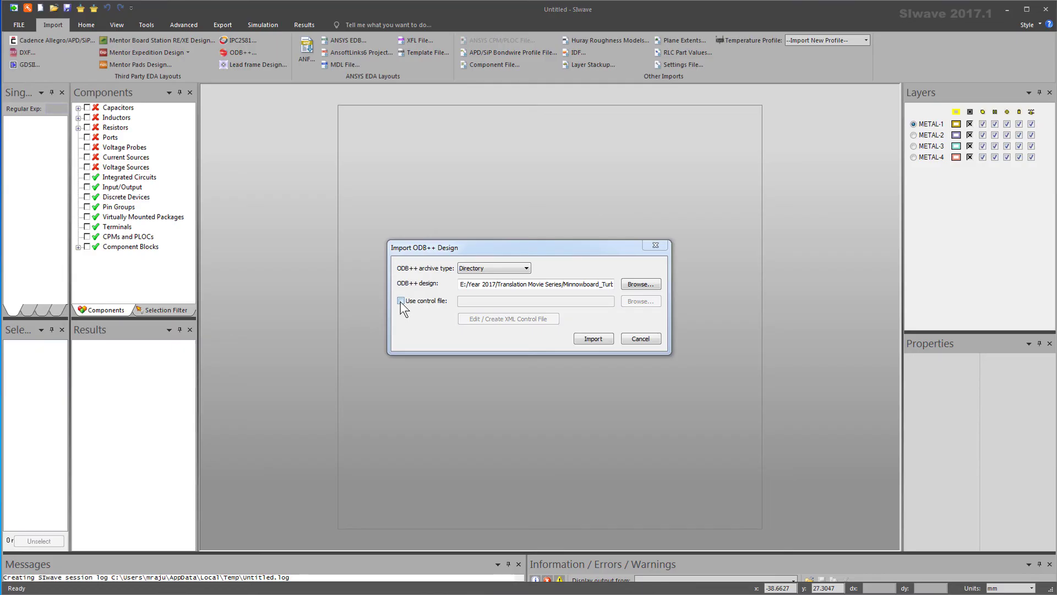
Step: Re-import the ODB++ design using Xpedition_ODBProperty.xml as the control file, then close the Workflow Wizard
click(401, 301)
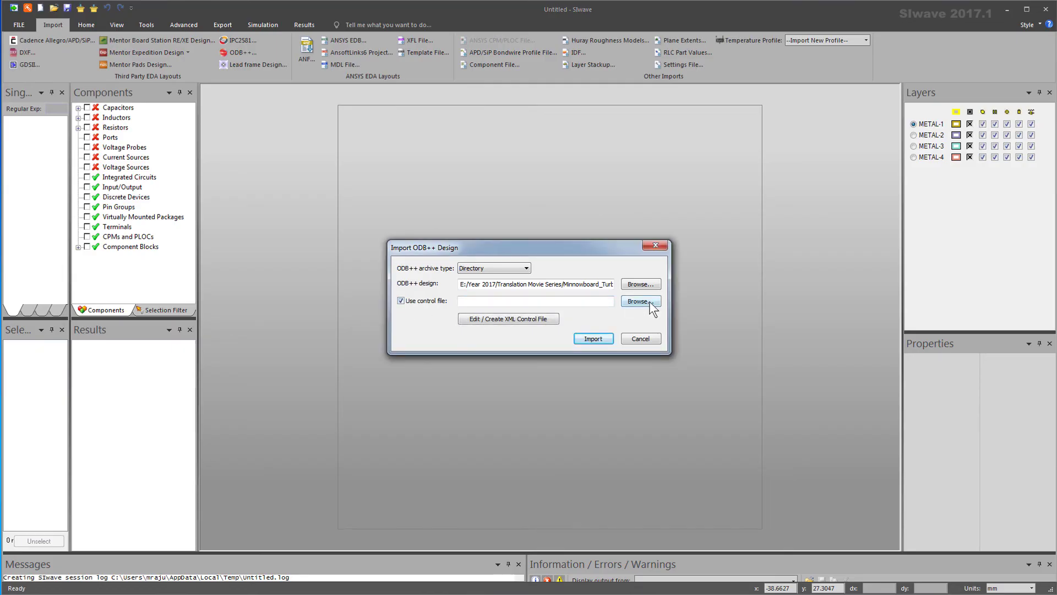
click(649, 302)
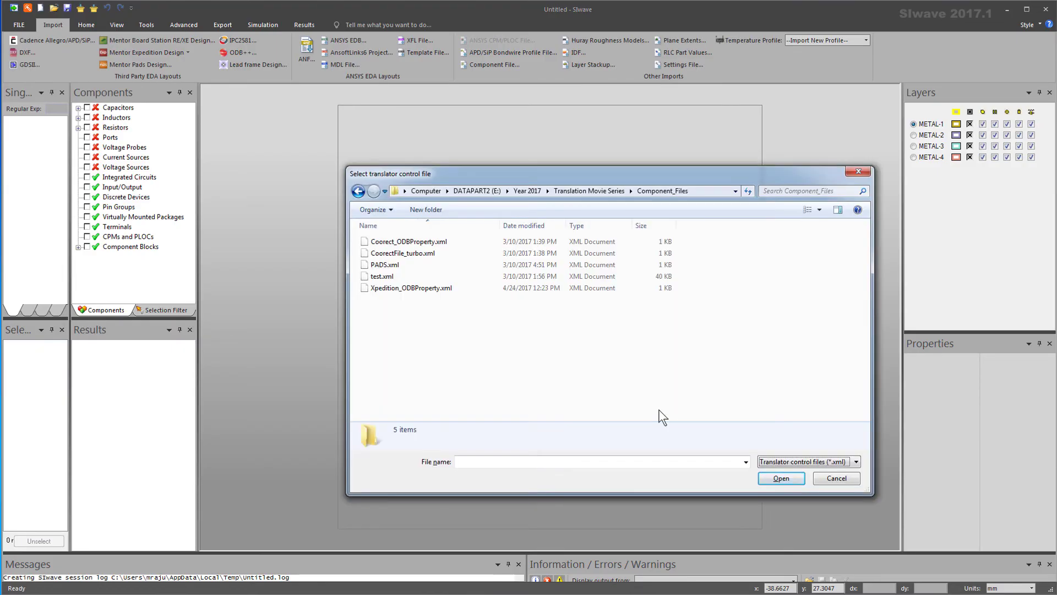
click(440, 288)
click(790, 477)
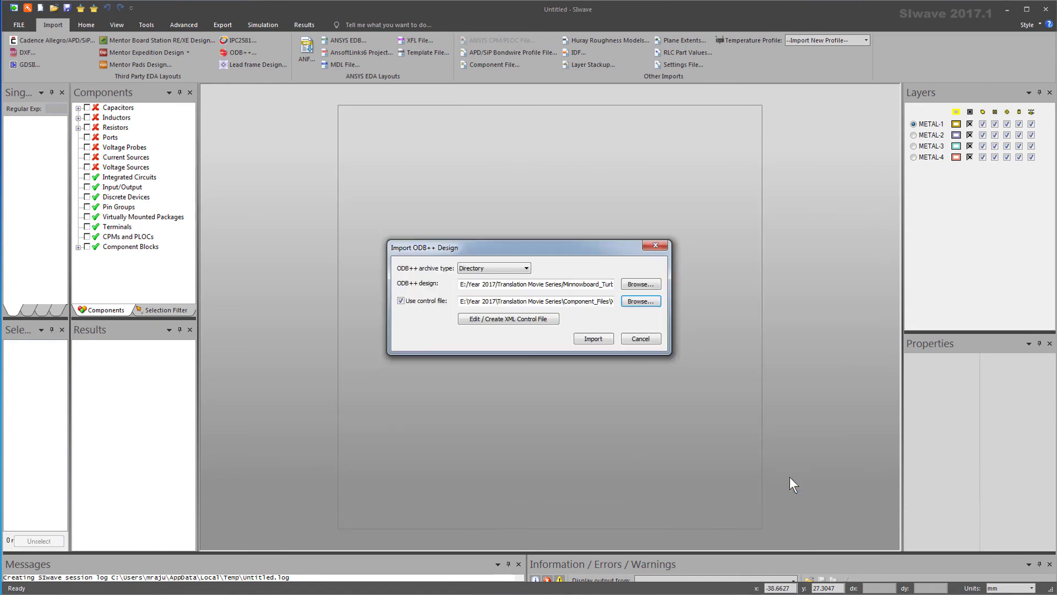
click(599, 339)
click(630, 536)
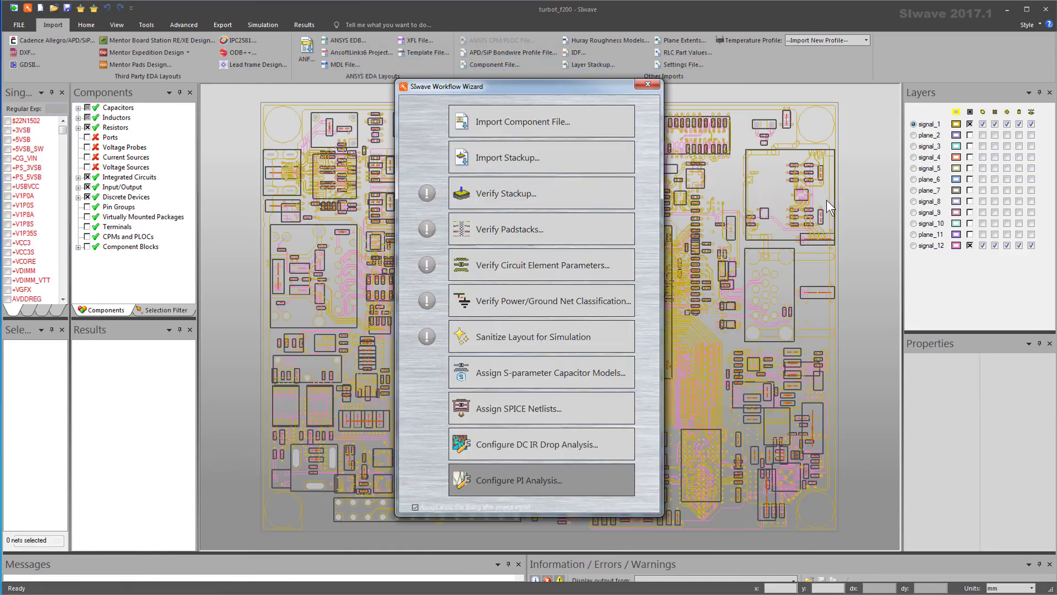
click(645, 86)
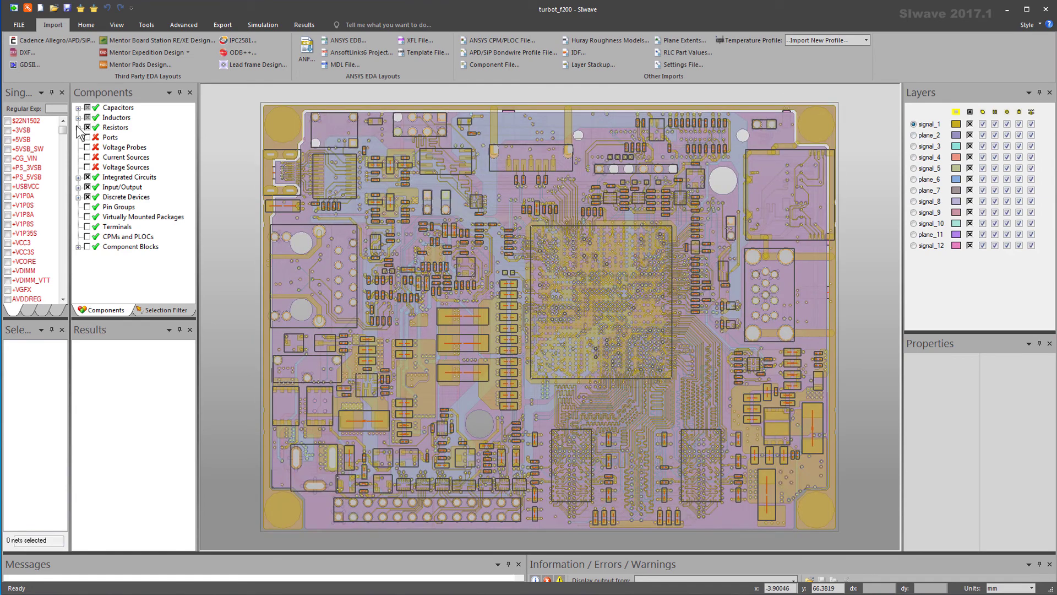
Step: Check imported local resistor values, including R5, R141 and R812
click(78, 127)
click(88, 137)
click(100, 128)
click(138, 117)
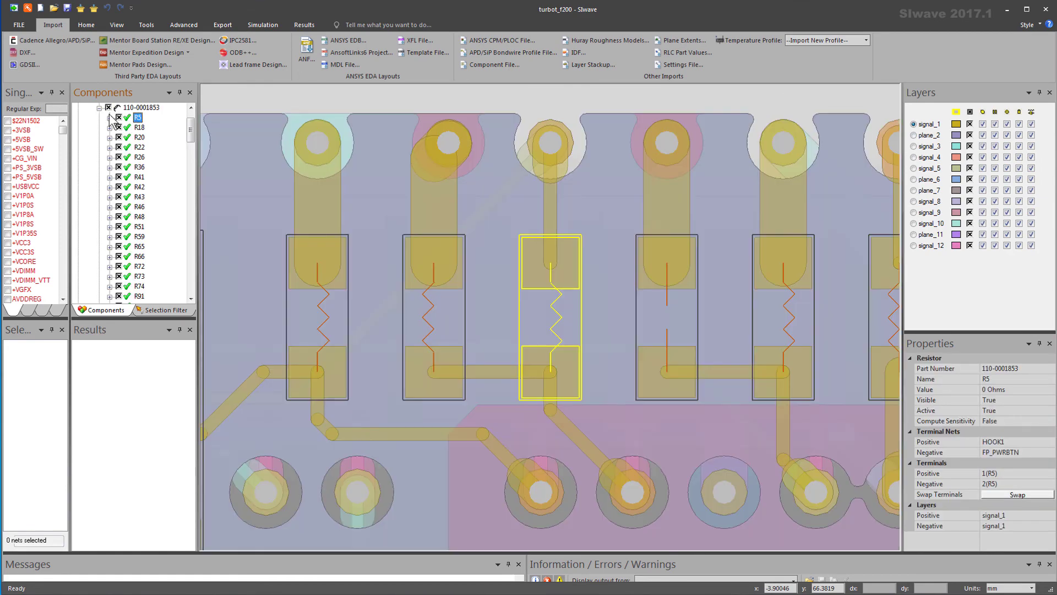
click(139, 127)
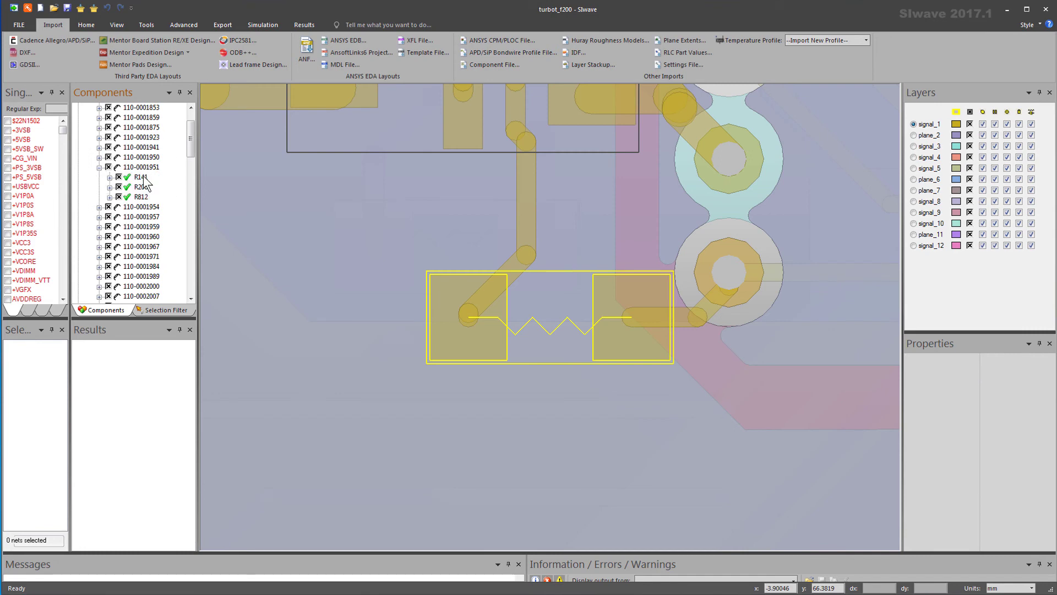
click(142, 177)
click(142, 187)
click(142, 198)
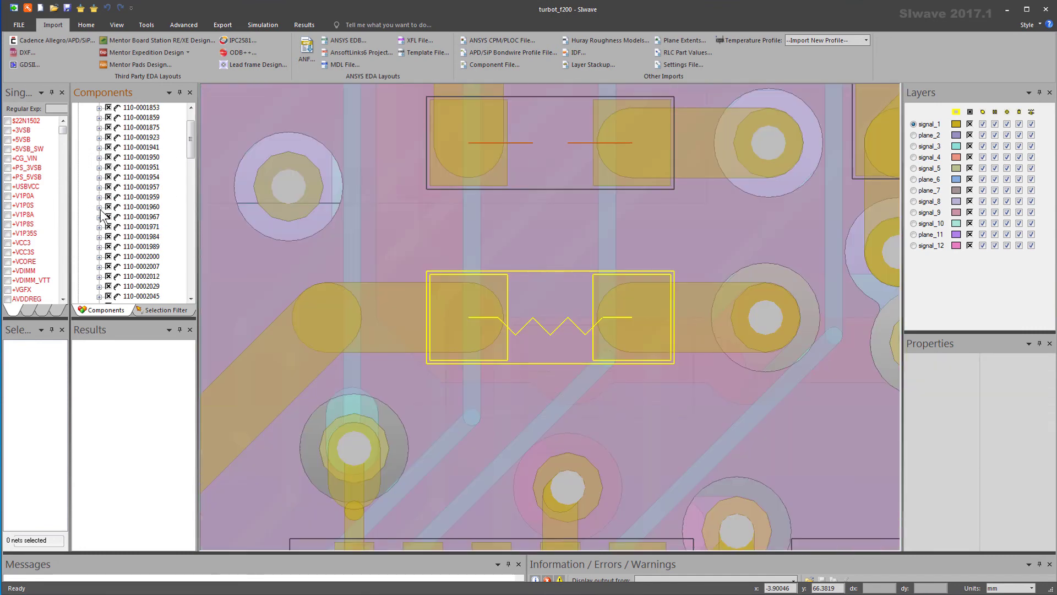
click(100, 216)
click(138, 236)
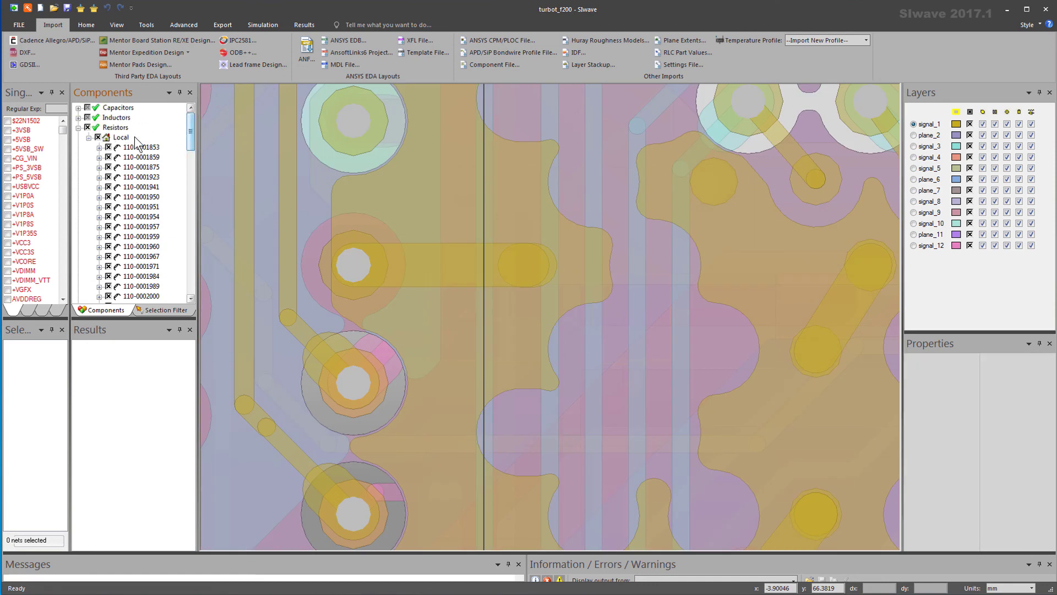
click(89, 137)
click(78, 107)
click(88, 118)
click(99, 128)
click(140, 127)
click(135, 139)
click(100, 117)
click(99, 128)
click(139, 147)
Step: Check capacitor C4, now 1E-07 F, and capacitor C24 among the local capacitor parts
click(99, 127)
click(99, 137)
click(138, 137)
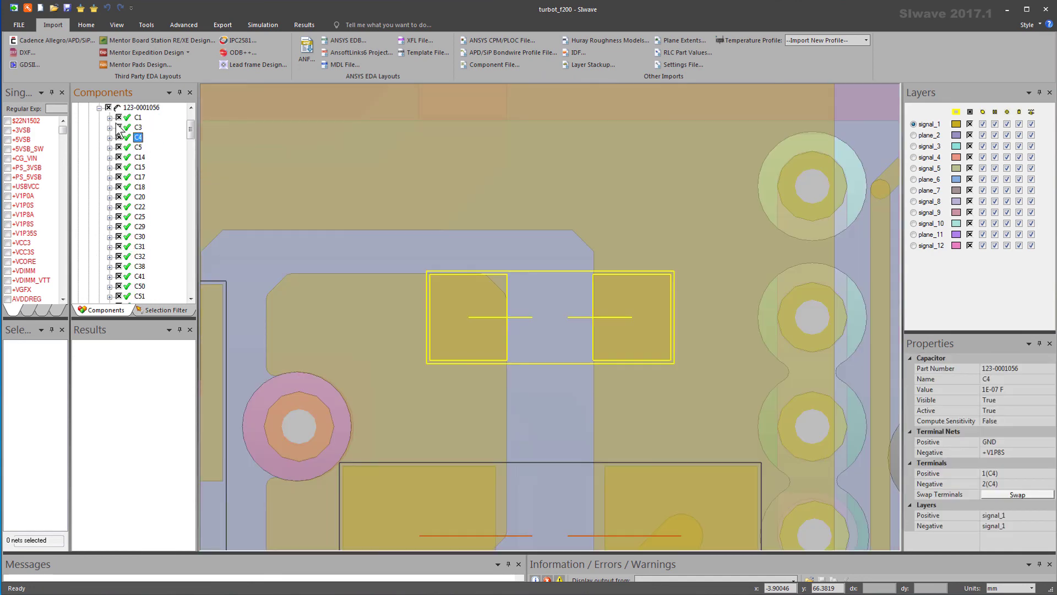
click(99, 108)
click(100, 138)
click(138, 147)
click(99, 137)
click(99, 167)
click(140, 177)
click(89, 147)
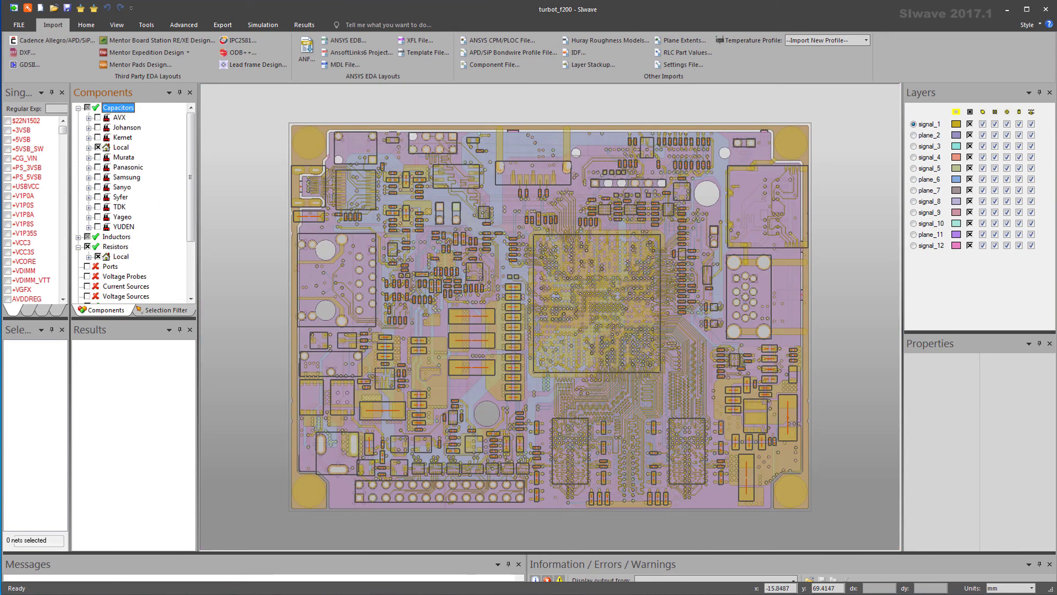
Step: Check local inductors L9 and L11, then show the whole board with nothing selected
click(78, 237)
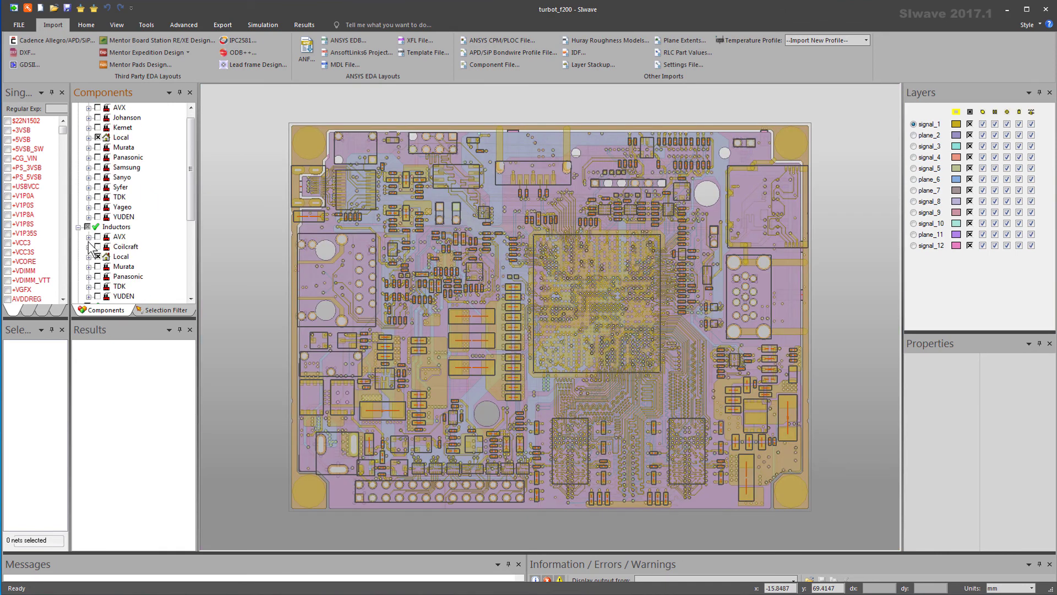
click(88, 257)
click(99, 217)
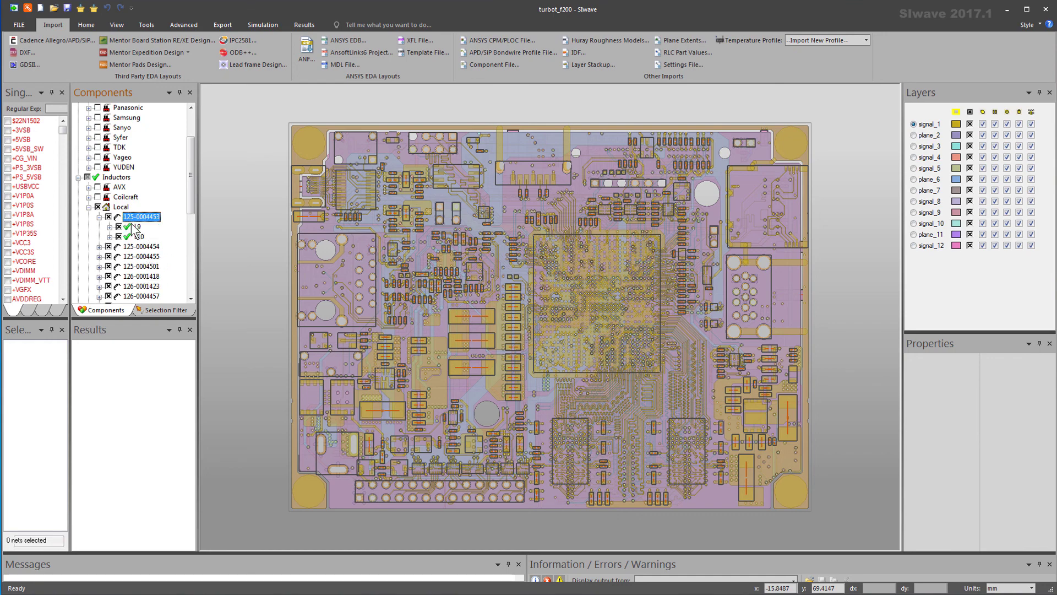
click(137, 226)
key(Left)
key(Left)
key(Down)
key(Right)
key(Down)
click(825, 293)
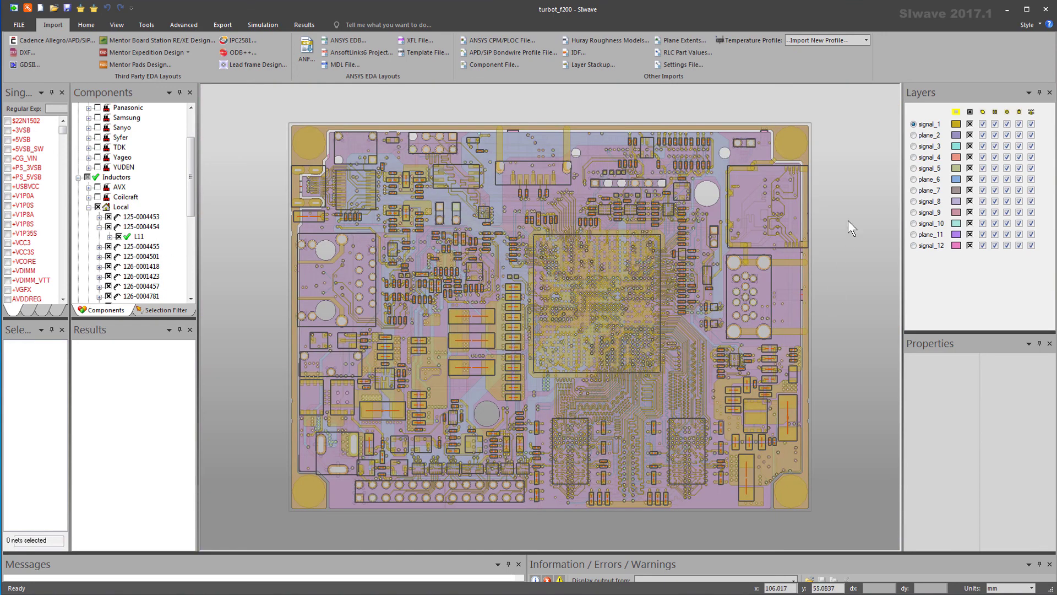